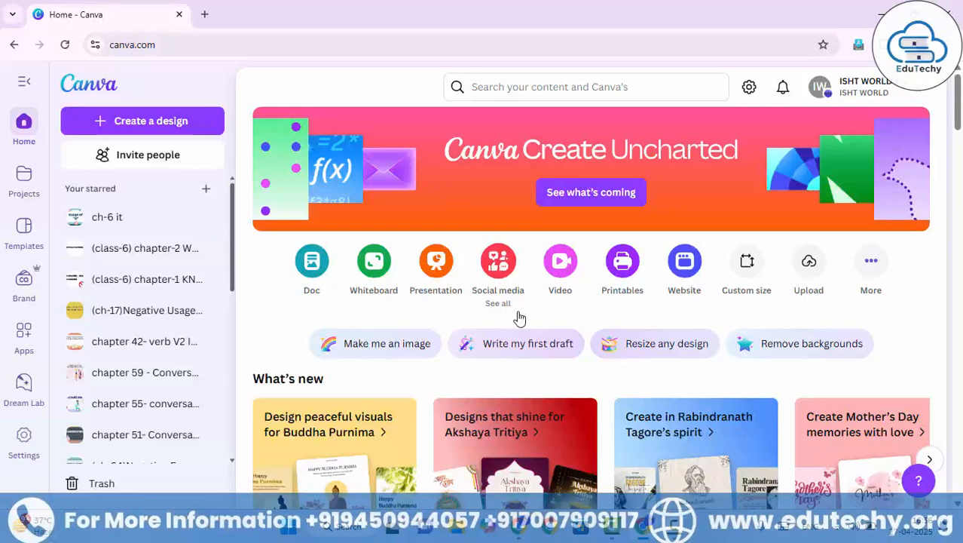
Search the Canva content for "flashcard".
{"action": "left_click", "coordinate": [517, 88]}
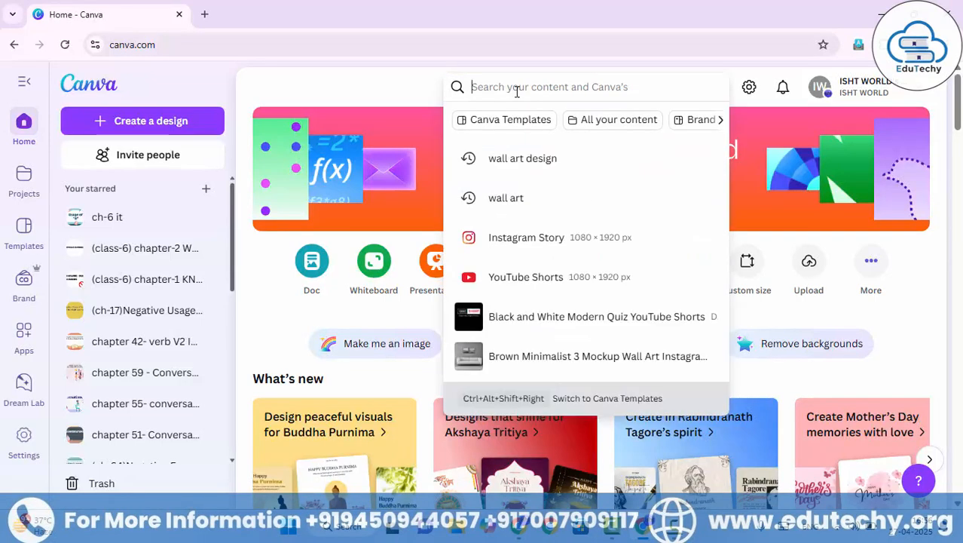
{"action": "type", "text": "flashcard"}
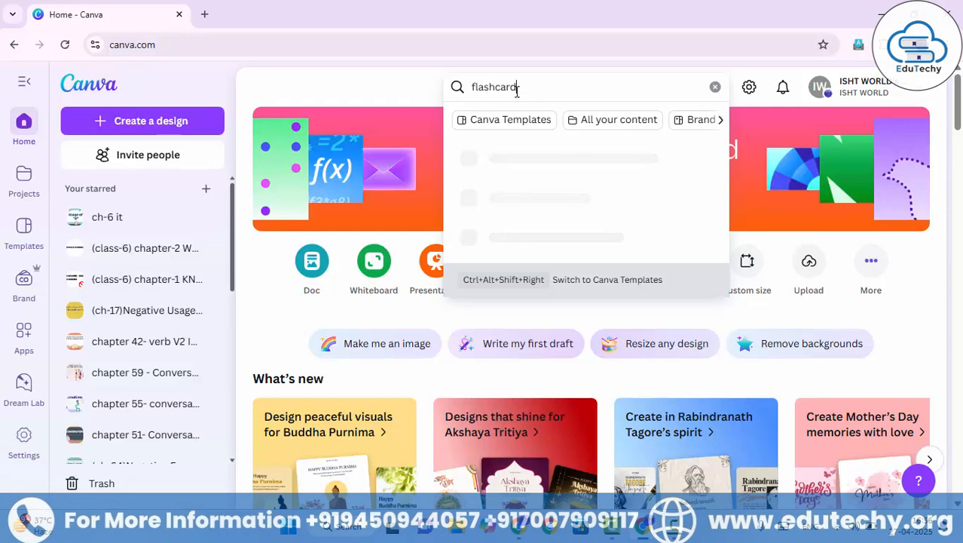
{"action": "key", "text": "Return"}
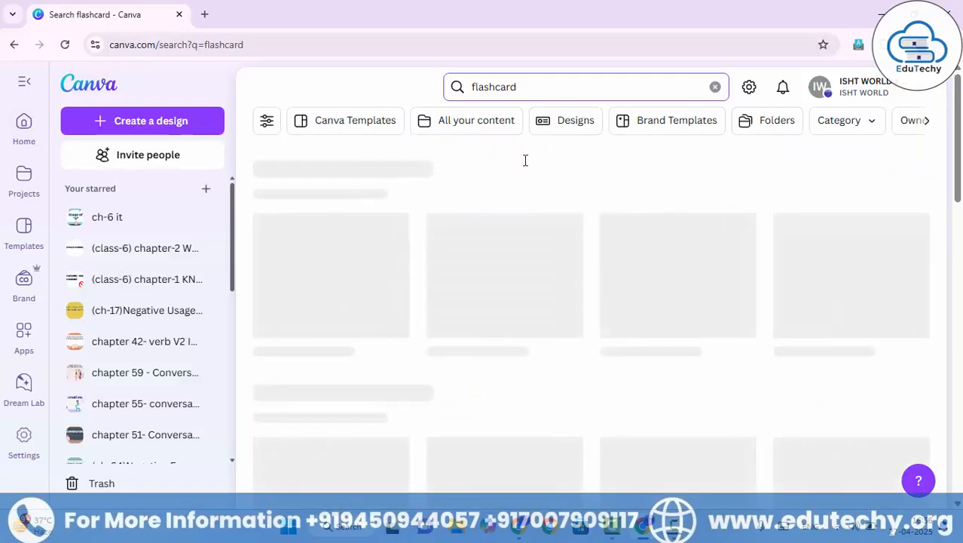
Browse the flashcard template results and open the preview of the orange-framed Body Parts flashcards.
{"action": "scroll", "coordinate": [535, 227], "scroll_direction": "down", "scroll_amount": 5}
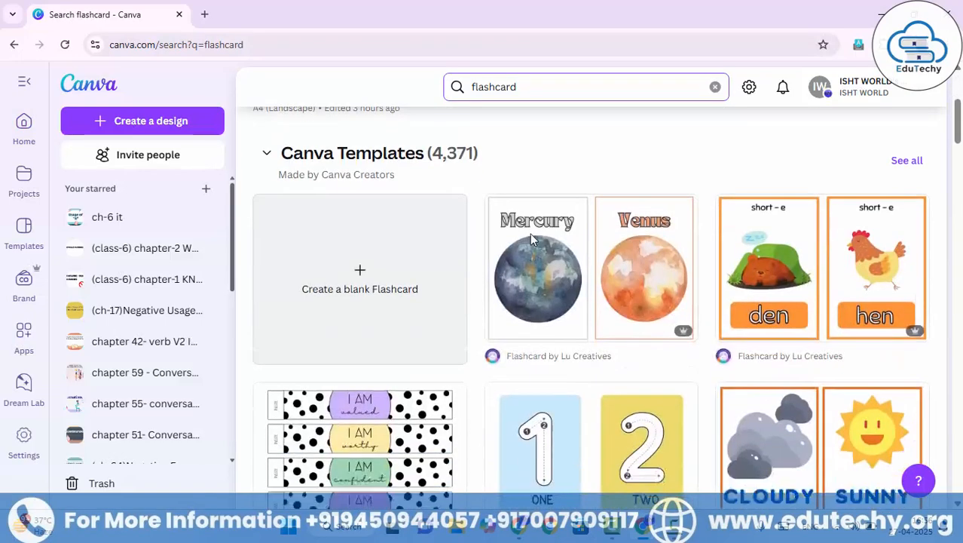
{"action": "scroll", "coordinate": [530, 239], "scroll_direction": "up", "scroll_amount": 1}
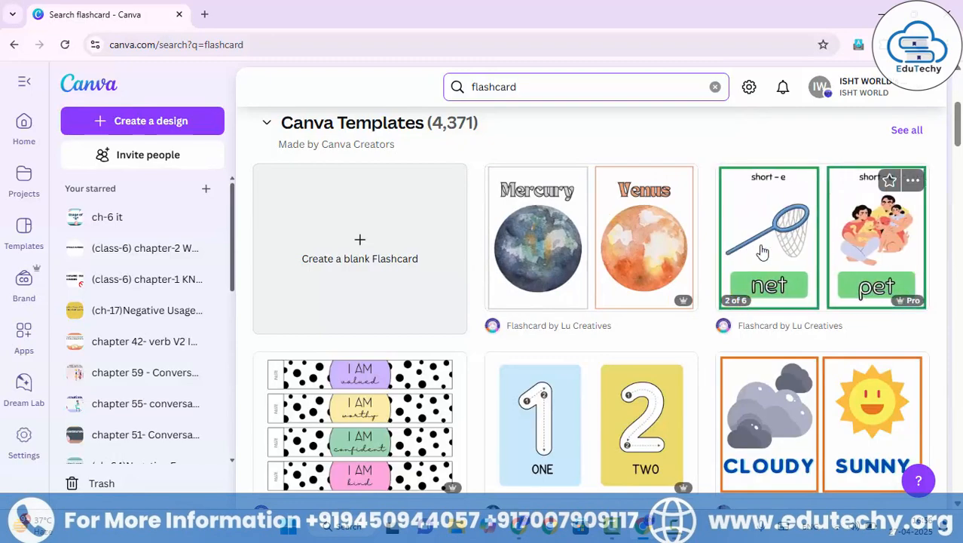
{"action": "scroll", "coordinate": [474, 303], "scroll_direction": "down", "scroll_amount": 3}
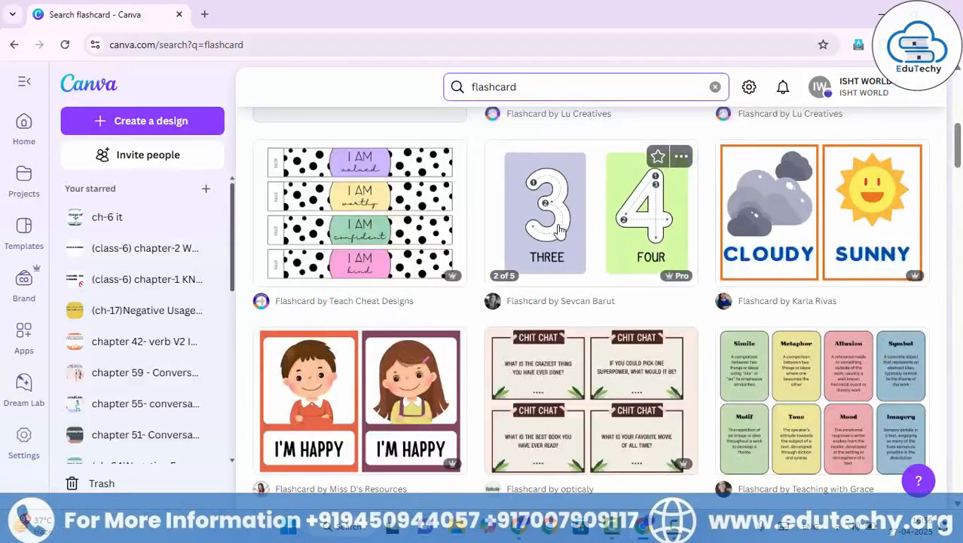
{"action": "scroll", "coordinate": [464, 333], "scroll_direction": "down", "scroll_amount": 1}
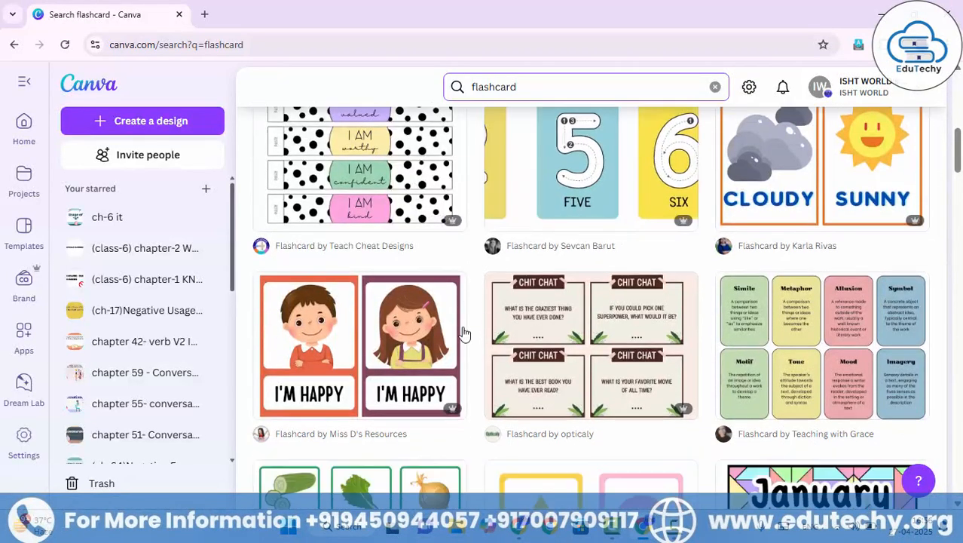
{"action": "scroll", "coordinate": [465, 333], "scroll_direction": "down", "scroll_amount": 3}
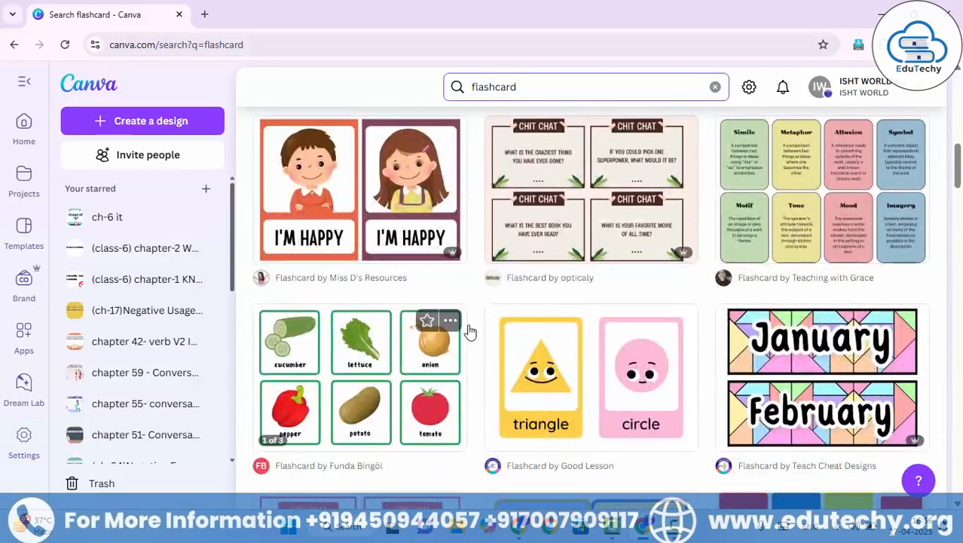
{"action": "scroll", "coordinate": [468, 329], "scroll_direction": "up", "scroll_amount": 3}
{"action": "scroll", "coordinate": [466, 328], "scroll_direction": "down", "scroll_amount": 6}
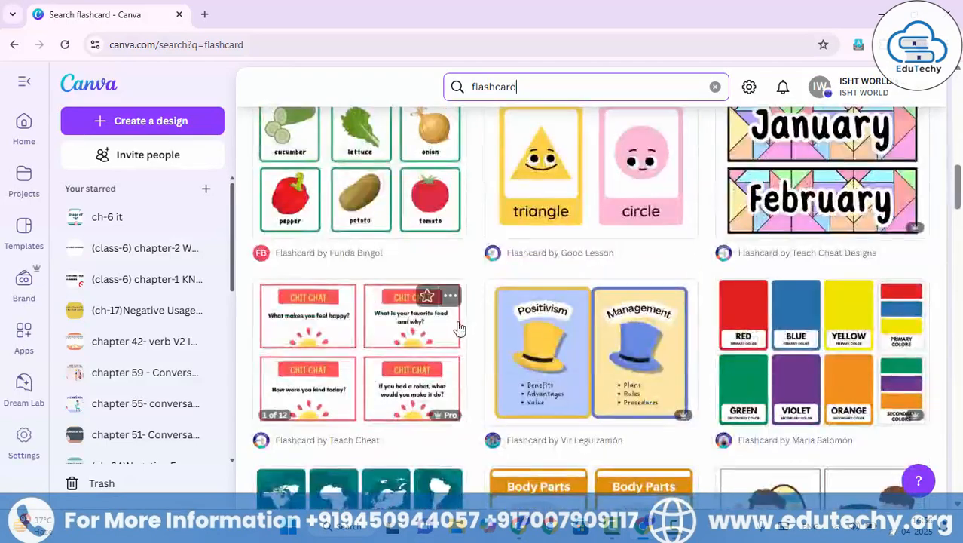
{"action": "scroll", "coordinate": [458, 328], "scroll_direction": "down", "scroll_amount": 4}
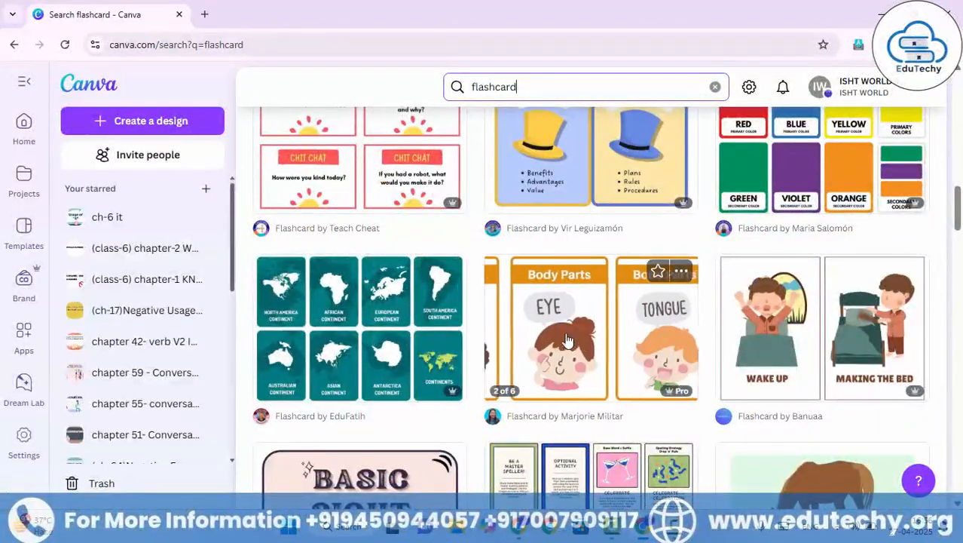
{"action": "left_click", "coordinate": [568, 340]}
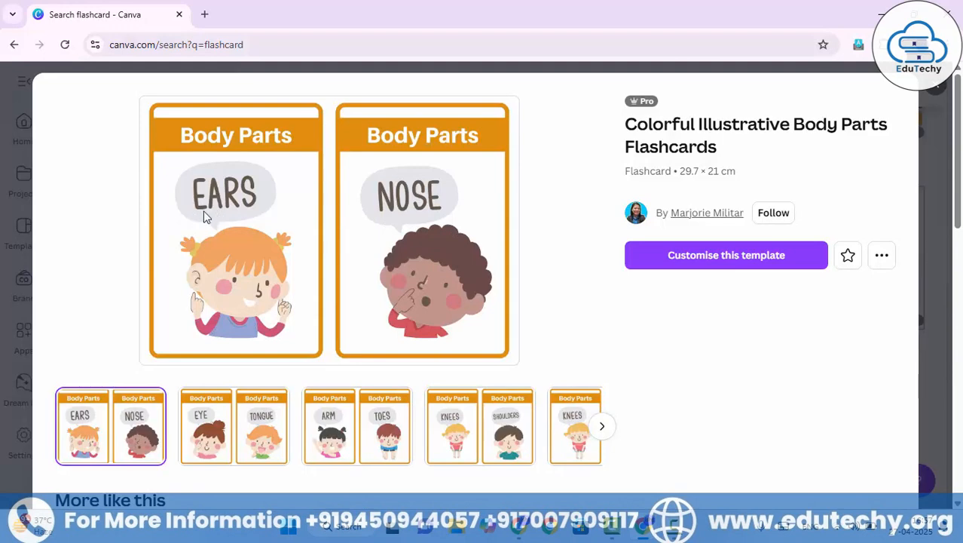
Choose the cat and hat CVC words flashcards among the similar templates and open that template for customising.
{"action": "scroll", "coordinate": [300, 431], "scroll_direction": "down", "scroll_amount": 3}
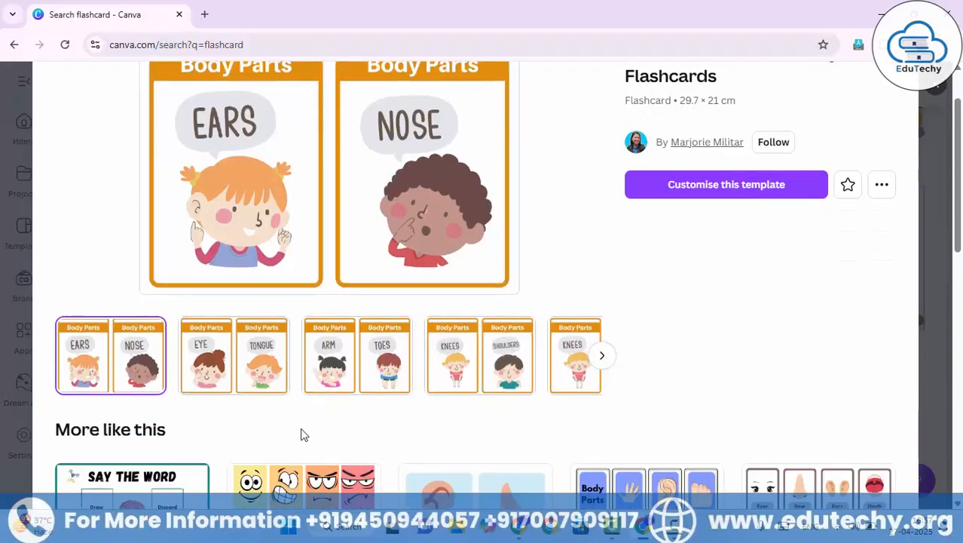
{"action": "scroll", "coordinate": [299, 431], "scroll_direction": "up", "scroll_amount": 3}
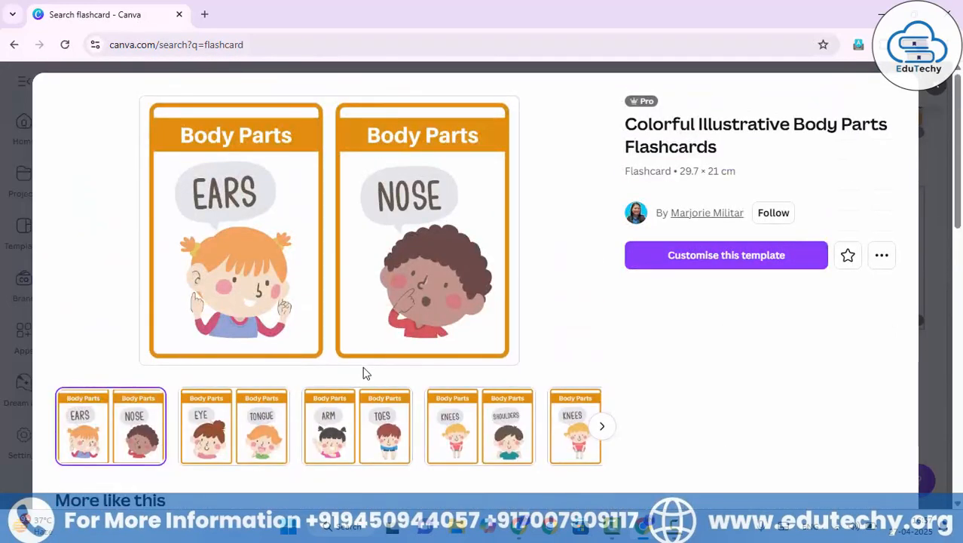
{"action": "scroll", "coordinate": [340, 309], "scroll_direction": "down", "scroll_amount": 3}
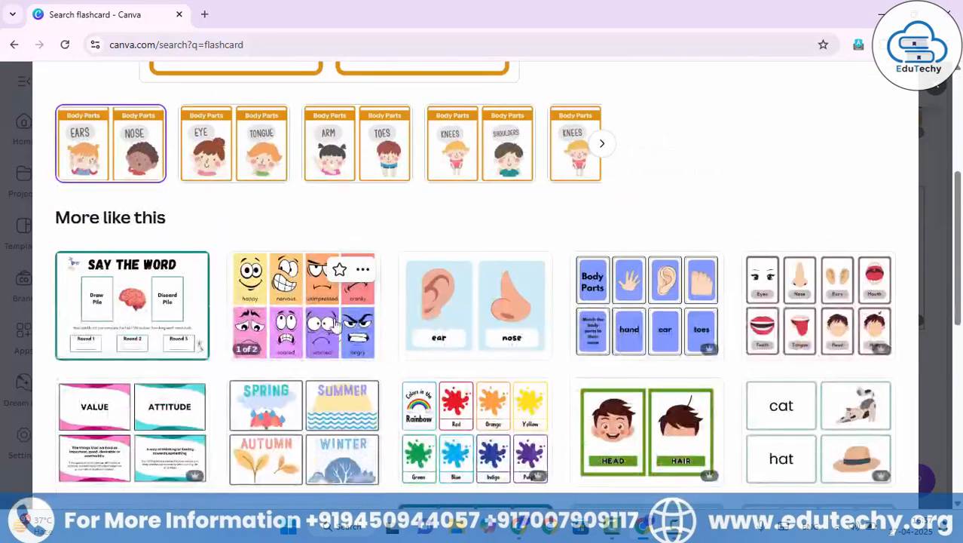
{"action": "scroll", "coordinate": [320, 417], "scroll_direction": "down", "scroll_amount": 1}
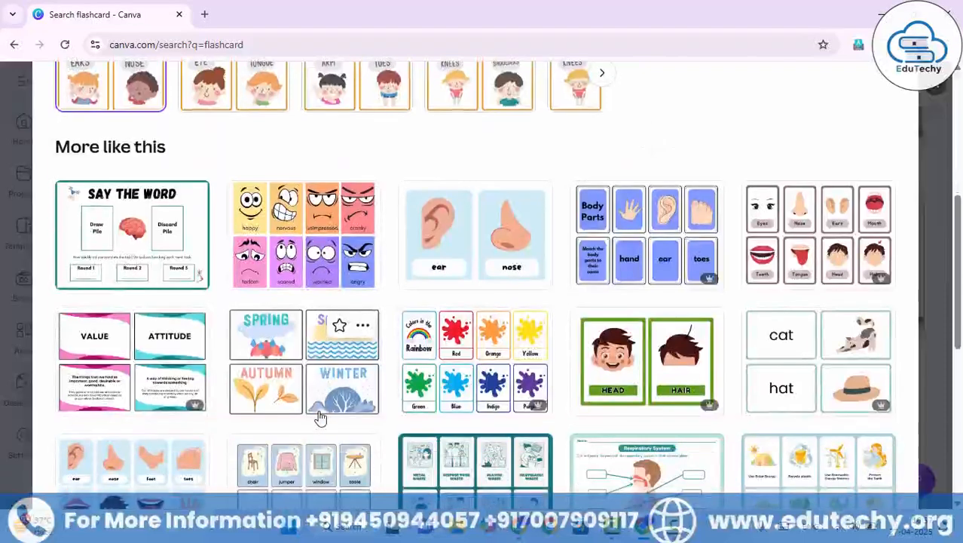
{"action": "scroll", "coordinate": [497, 362], "scroll_direction": "down", "scroll_amount": 1}
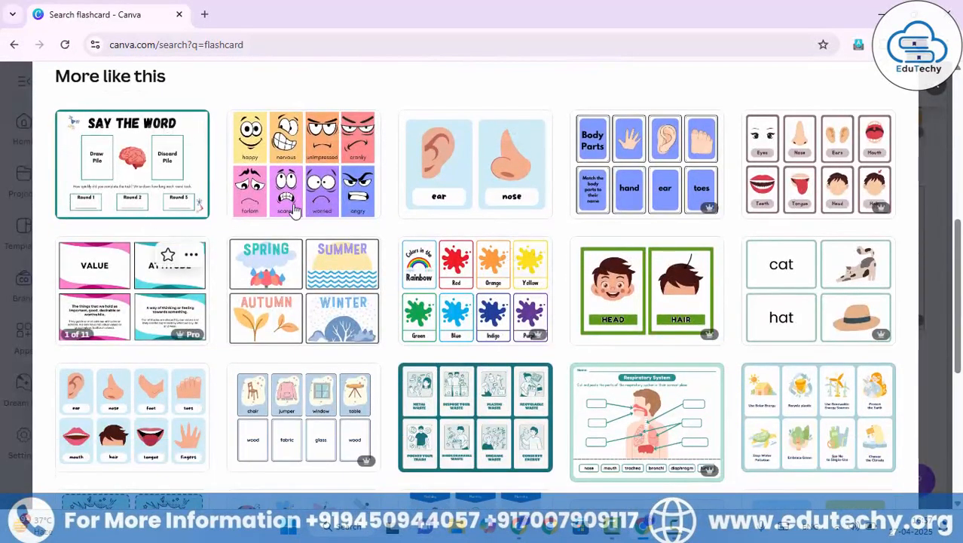
{"action": "left_click", "coordinate": [788, 290]}
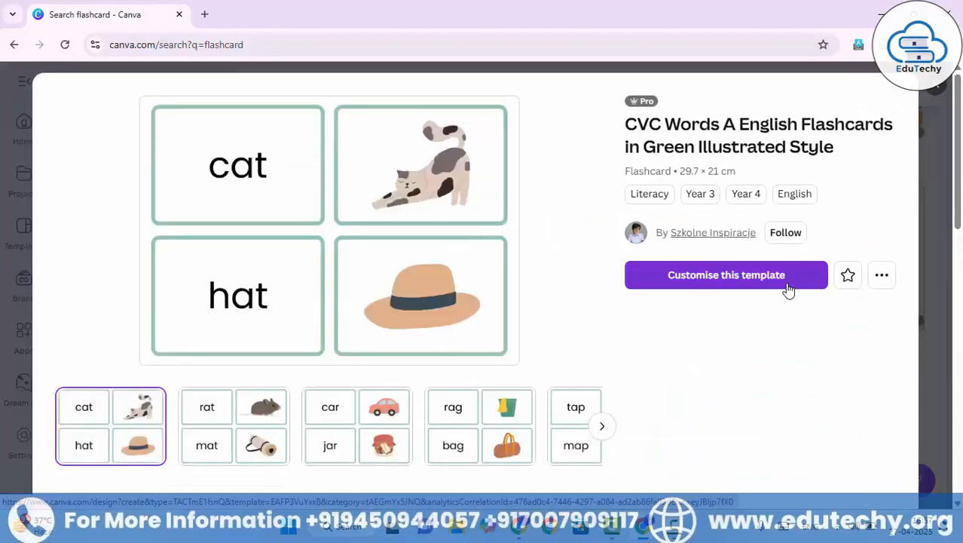
{"action": "left_click", "coordinate": [788, 290]}
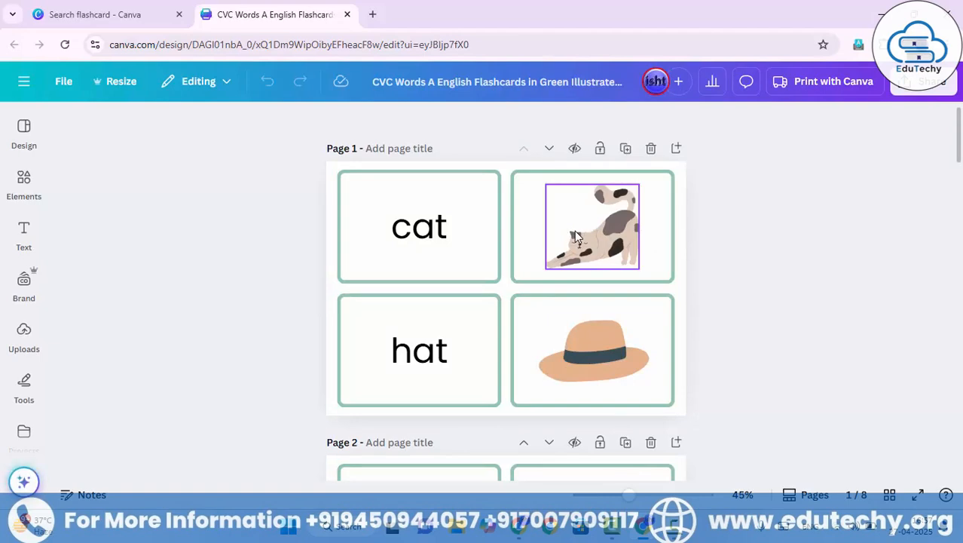
Examine the word and picture cards from page 1 through page 7, and return to the first page.
{"action": "left_click", "coordinate": [419, 245]}
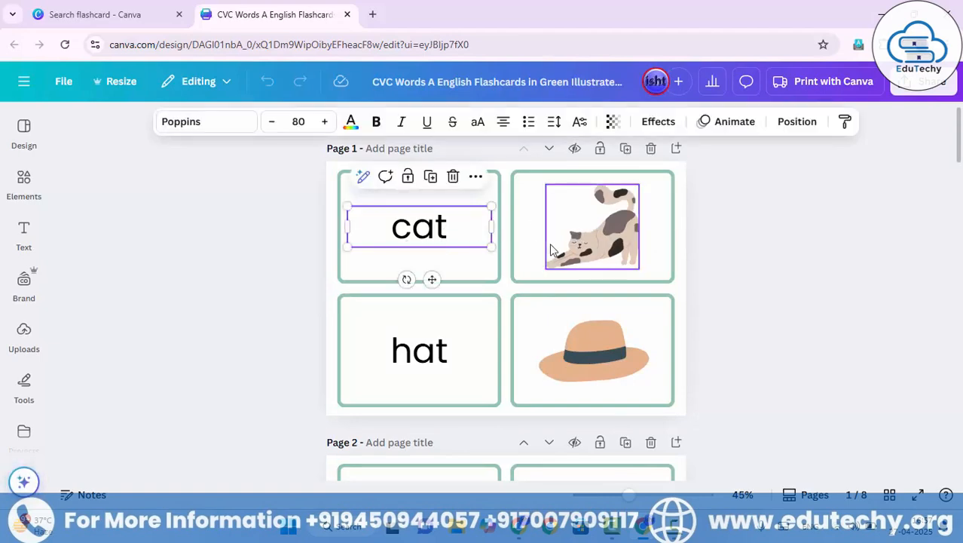
{"action": "left_click", "coordinate": [550, 254]}
{"action": "scroll", "coordinate": [550, 254], "scroll_direction": "down", "scroll_amount": 4}
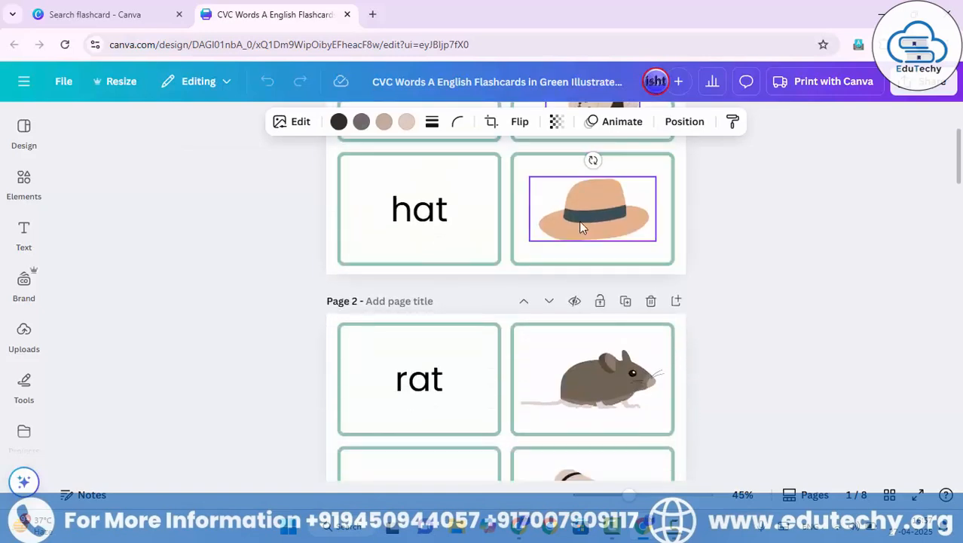
{"action": "left_click", "coordinate": [578, 220]}
{"action": "scroll", "coordinate": [557, 342], "scroll_direction": "down", "scroll_amount": 5}
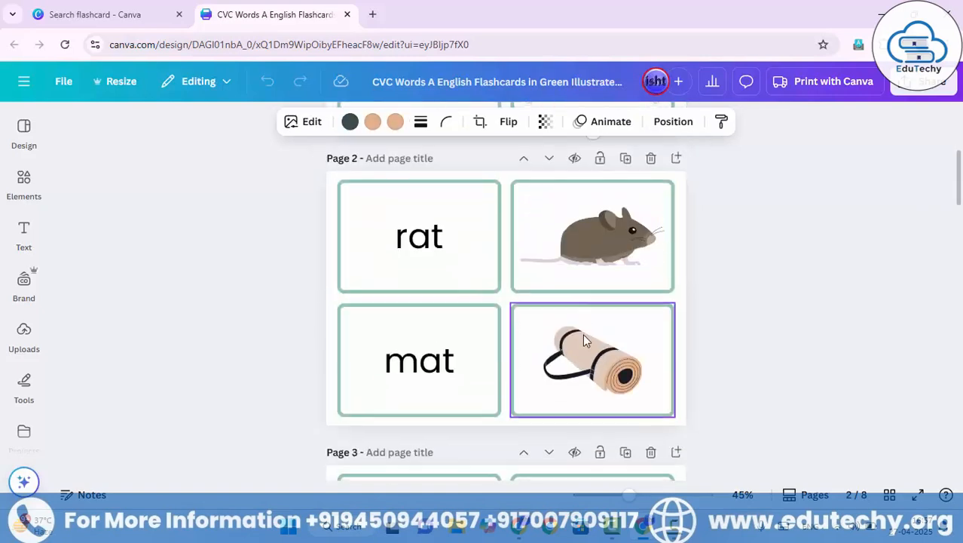
{"action": "scroll", "coordinate": [581, 345], "scroll_direction": "down", "scroll_amount": 18}
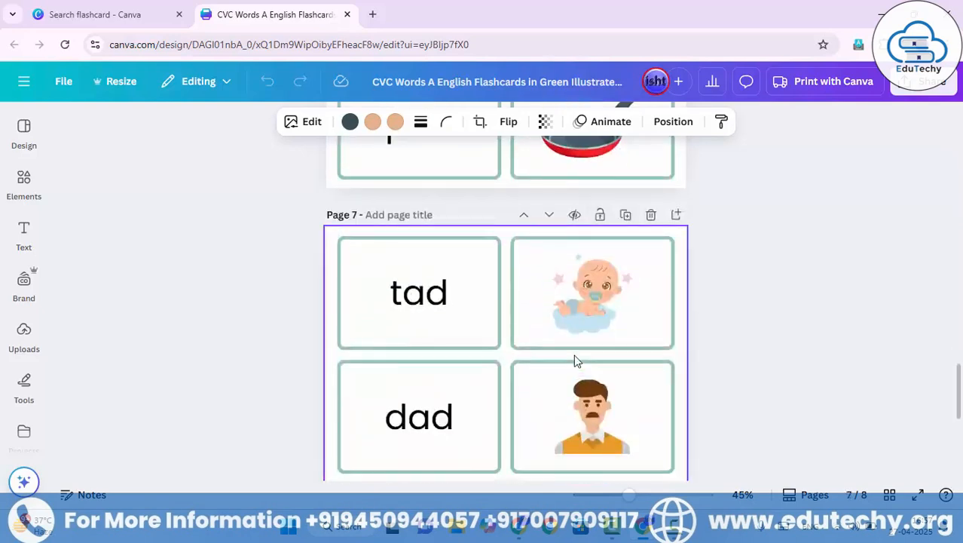
{"action": "scroll", "coordinate": [759, 333], "scroll_direction": "up", "scroll_amount": 9}
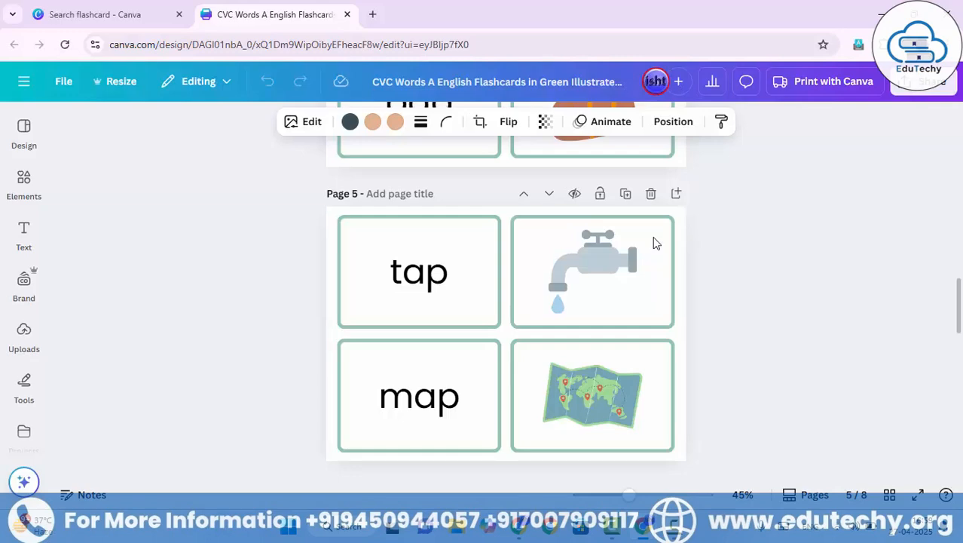
{"action": "scroll", "coordinate": [514, 286], "scroll_direction": "up", "scroll_amount": 10}
{"action": "scroll", "coordinate": [486, 176], "scroll_direction": "up", "scroll_amount": 3}
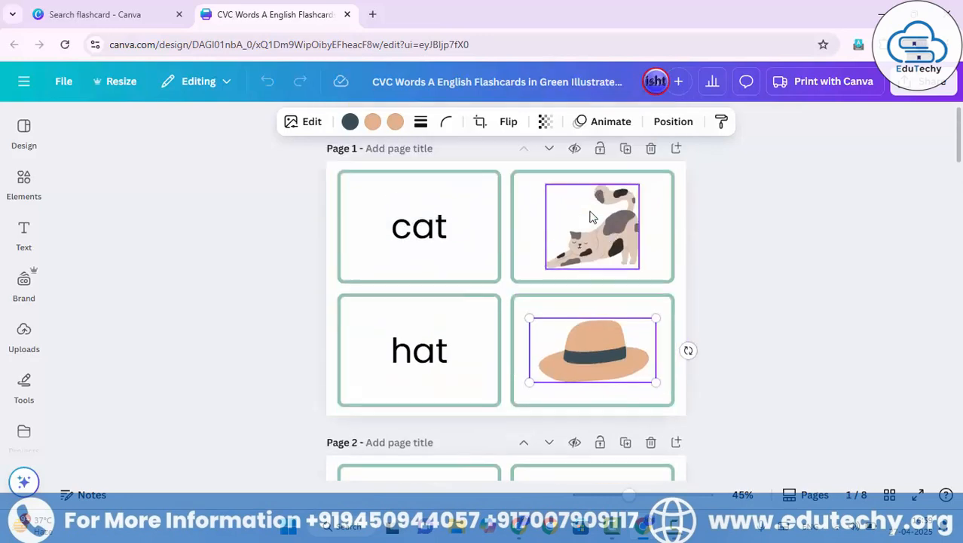
Review the word and picture pairs on every page, from the cat and hat cards to the lab and cab cards.
{"action": "scroll", "coordinate": [490, 204], "scroll_direction": "down", "scroll_amount": 2}
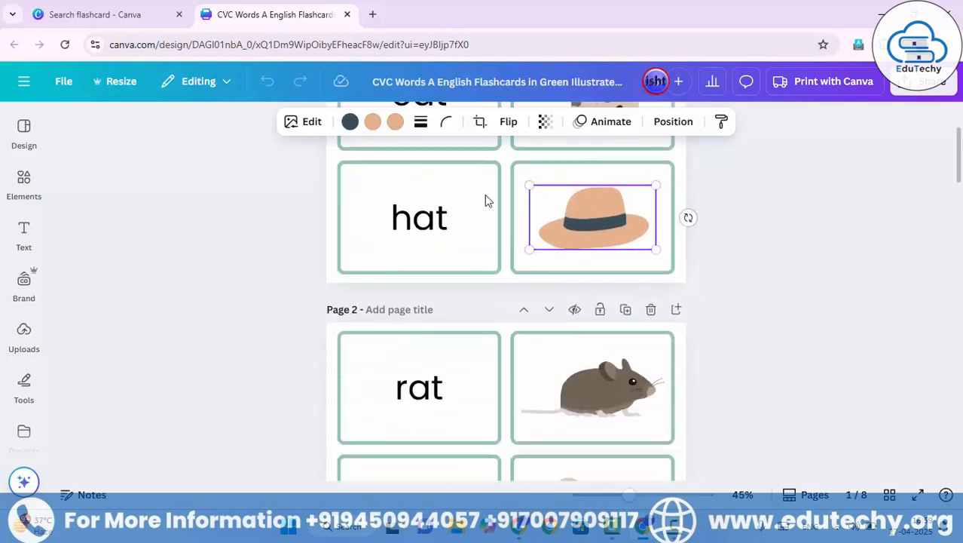
{"action": "scroll", "coordinate": [520, 226], "scroll_direction": "up", "scroll_amount": 2}
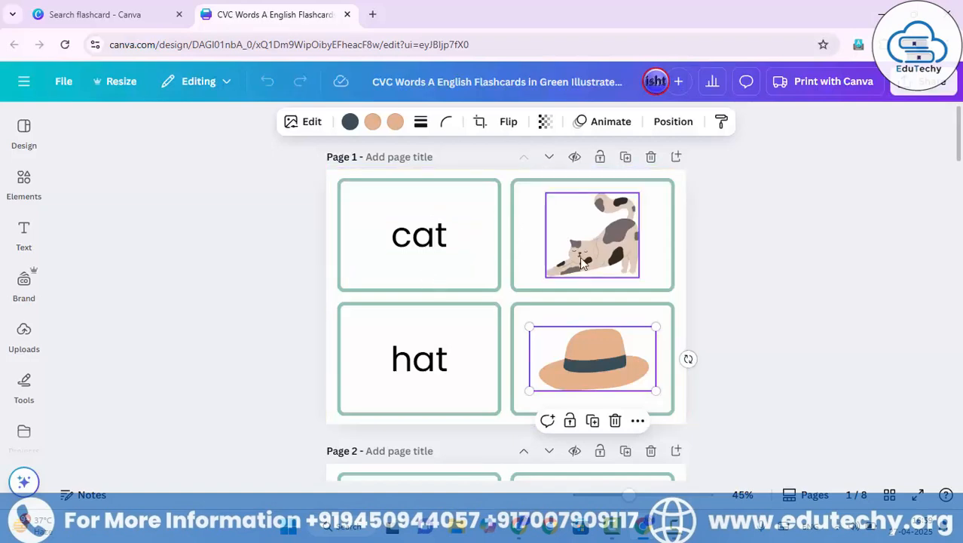
{"action": "scroll", "coordinate": [520, 271], "scroll_direction": "down", "scroll_amount": 5}
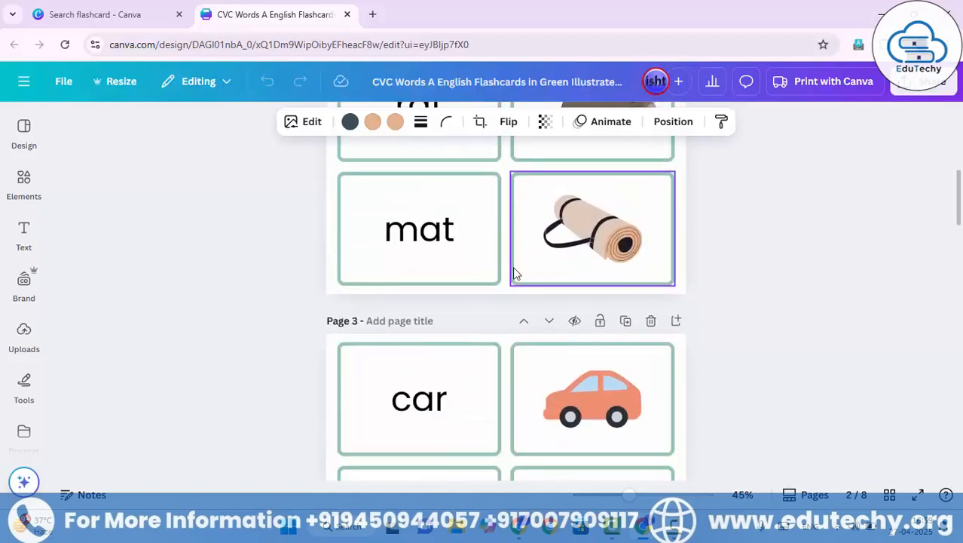
{"action": "scroll", "coordinate": [513, 269], "scroll_direction": "up", "scroll_amount": 2}
{"action": "scroll", "coordinate": [515, 273], "scroll_direction": "down", "scroll_amount": 6}
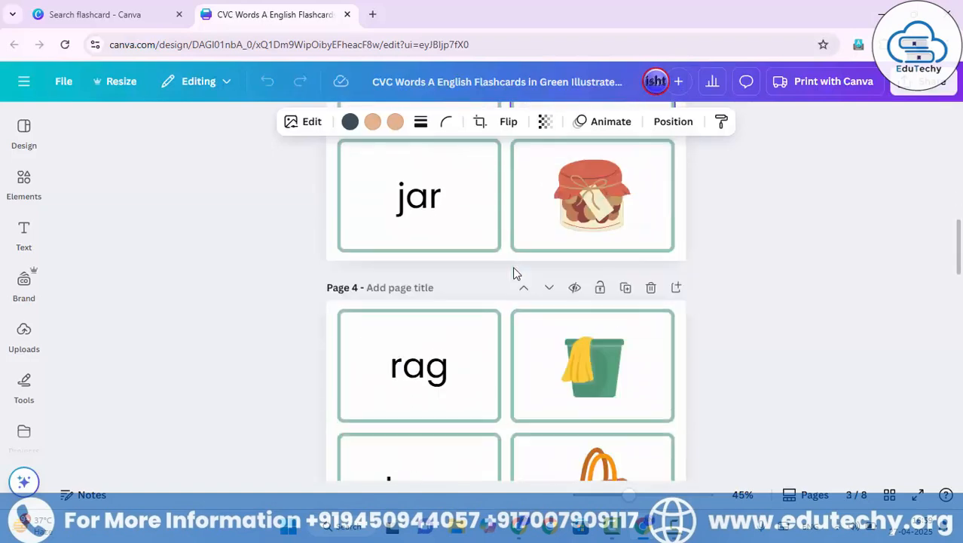
{"action": "scroll", "coordinate": [515, 273], "scroll_direction": "down", "scroll_amount": 2}
{"action": "scroll", "coordinate": [538, 286], "scroll_direction": "down", "scroll_amount": 3}
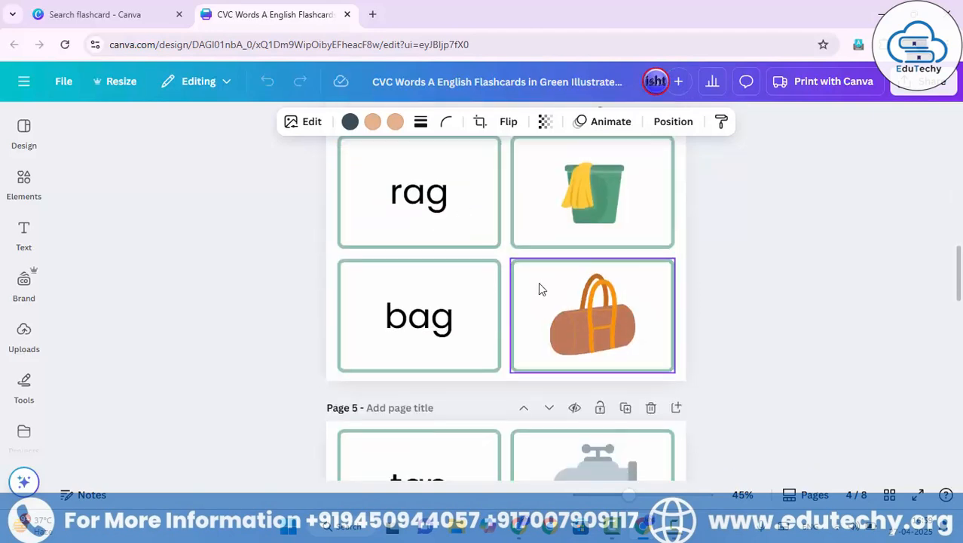
{"action": "scroll", "coordinate": [538, 292], "scroll_direction": "down", "scroll_amount": 5}
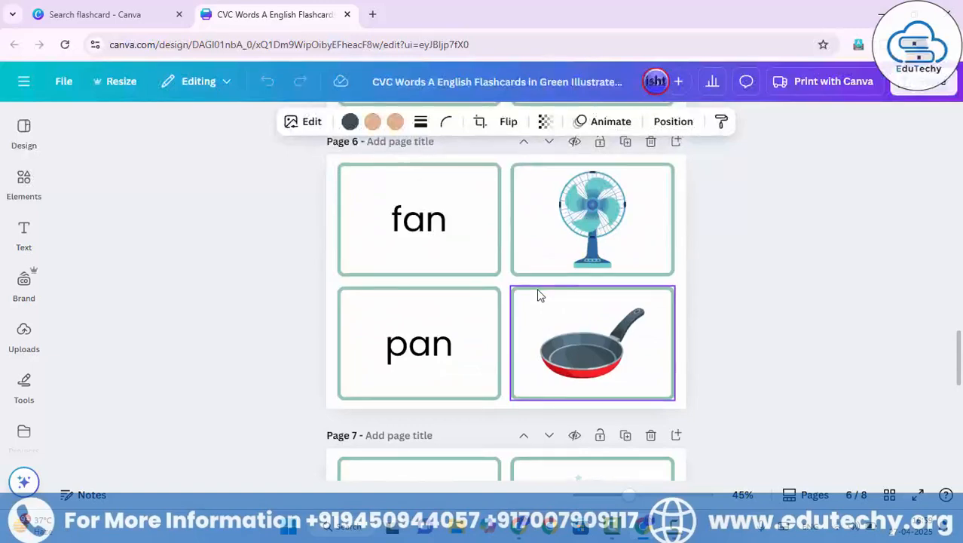
{"action": "scroll", "coordinate": [538, 294], "scroll_direction": "down", "scroll_amount": 4}
{"action": "scroll", "coordinate": [538, 295], "scroll_direction": "down", "scroll_amount": 5}
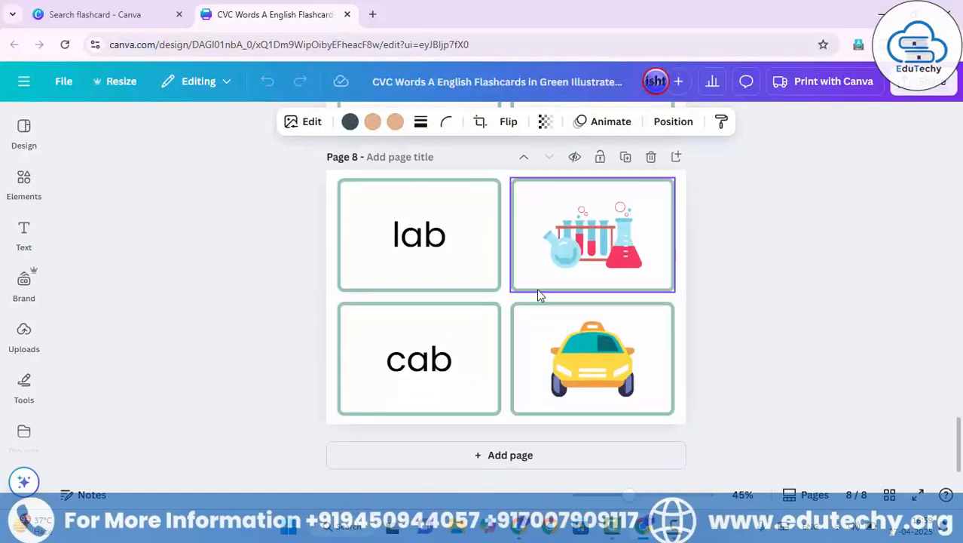
Duplicate page 8, which holds the lab and cab cards.
{"action": "scroll", "coordinate": [608, 272], "scroll_direction": "up", "scroll_amount": 2}
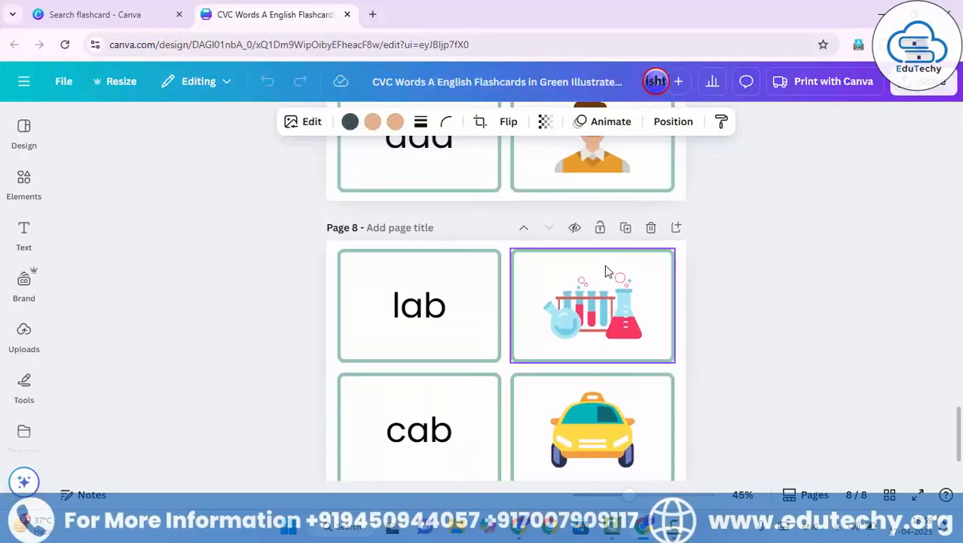
{"action": "scroll", "coordinate": [554, 254], "scroll_direction": "down", "scroll_amount": 1}
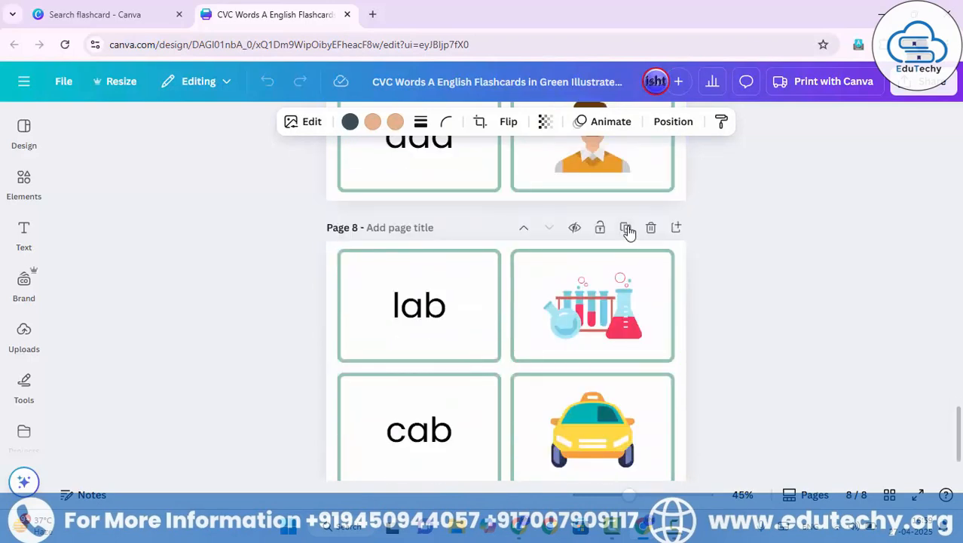
{"action": "left_click", "coordinate": [625, 227]}
{"action": "scroll", "coordinate": [570, 311], "scroll_direction": "down", "scroll_amount": 1}
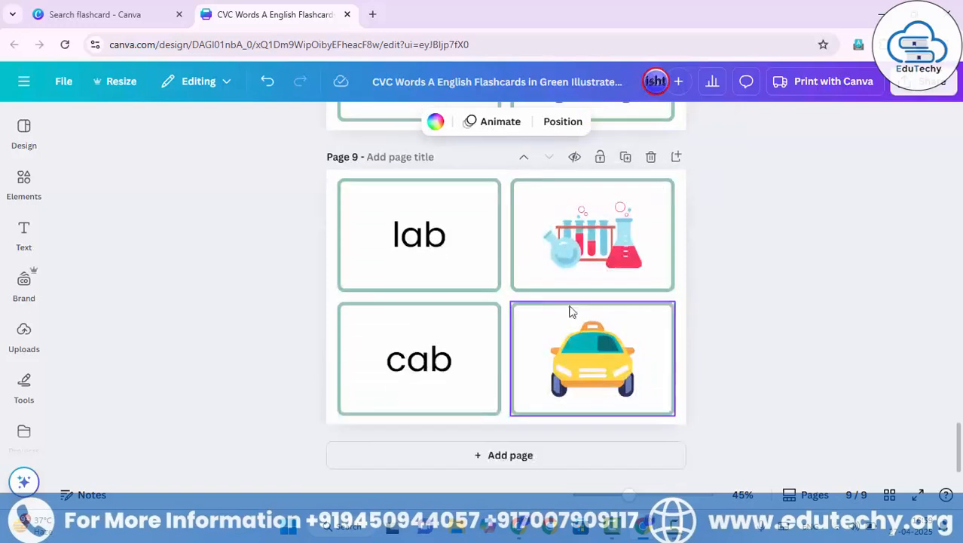
On page 9, delete the laboratory and taxi pictures and move the words lab and cab onto the emptied cards.
{"action": "left_click", "coordinate": [603, 259]}
{"action": "key", "text": "Delete"}
{"action": "left_click", "coordinate": [616, 345]}
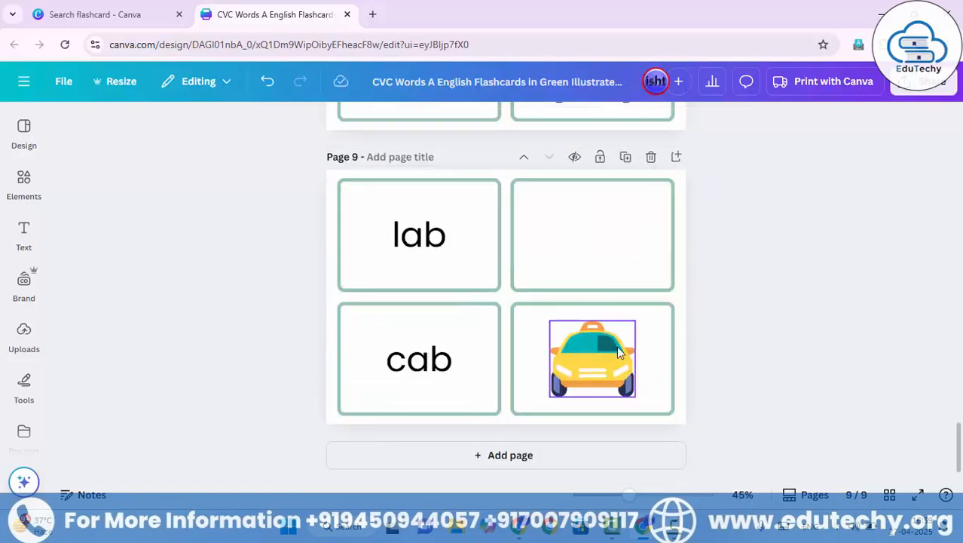
{"action": "key", "text": "Delete"}
{"action": "left_click_drag", "start_coordinate": [451, 239], "coordinate": [615, 241]}
{"action": "left_click_drag", "start_coordinate": [452, 354], "coordinate": [618, 354]}
Duplicate the lab text and place the copy on the empty card beside it.
{"action": "left_click", "coordinate": [565, 243]}
{"action": "key", "text": "ctrl+d"}
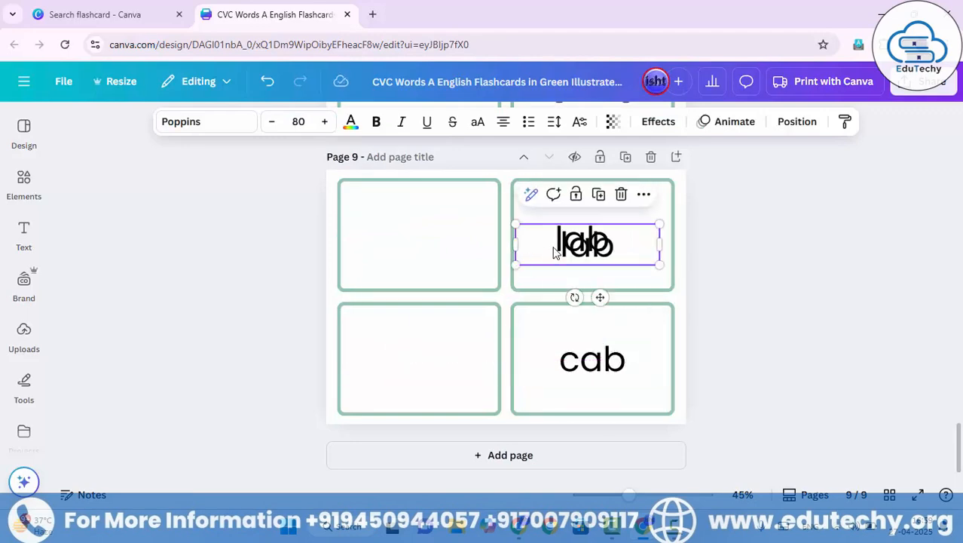
{"action": "left_click_drag", "start_coordinate": [554, 251], "coordinate": [372, 236]}
Change the copied text to what is the past tense of “go”? and shrink it to about size 35.8 to fit its card.
{"action": "double_click", "coordinate": [414, 244]}
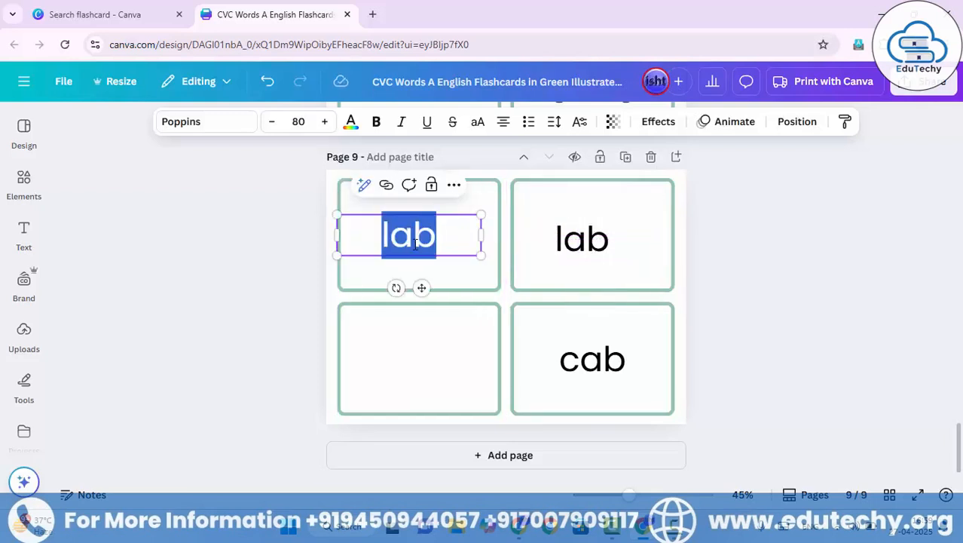
{"action": "type", "text": "what is "}
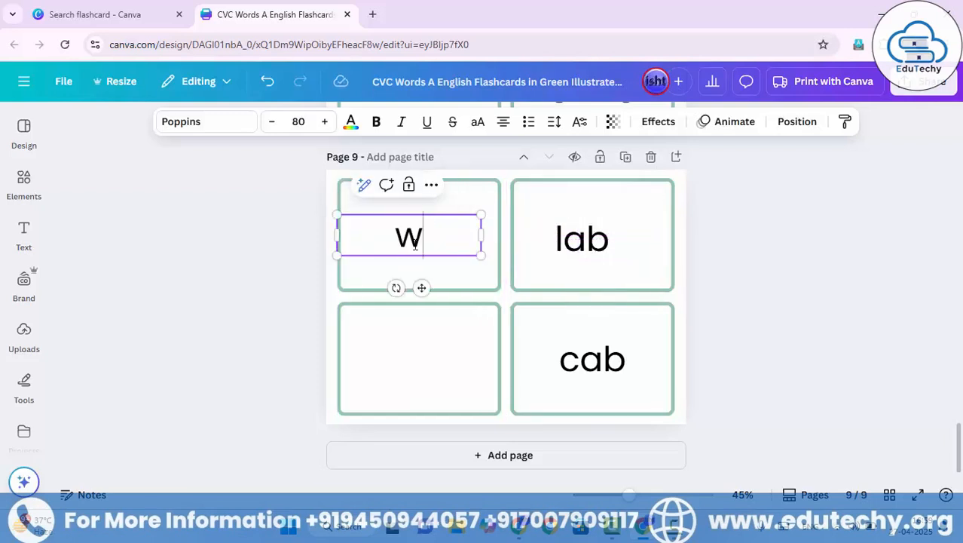
{"action": "type", "text": "the"}
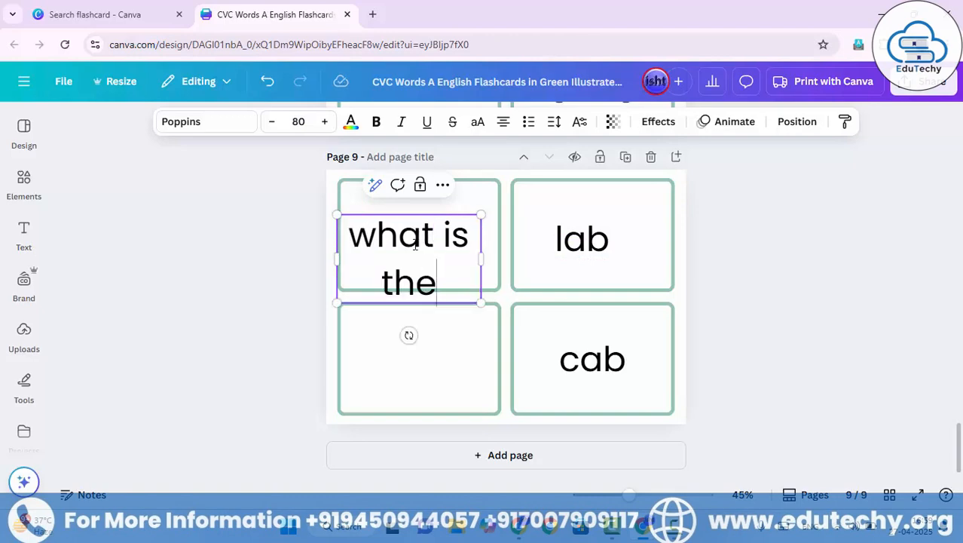
{"action": "type", "text": " past tense"}
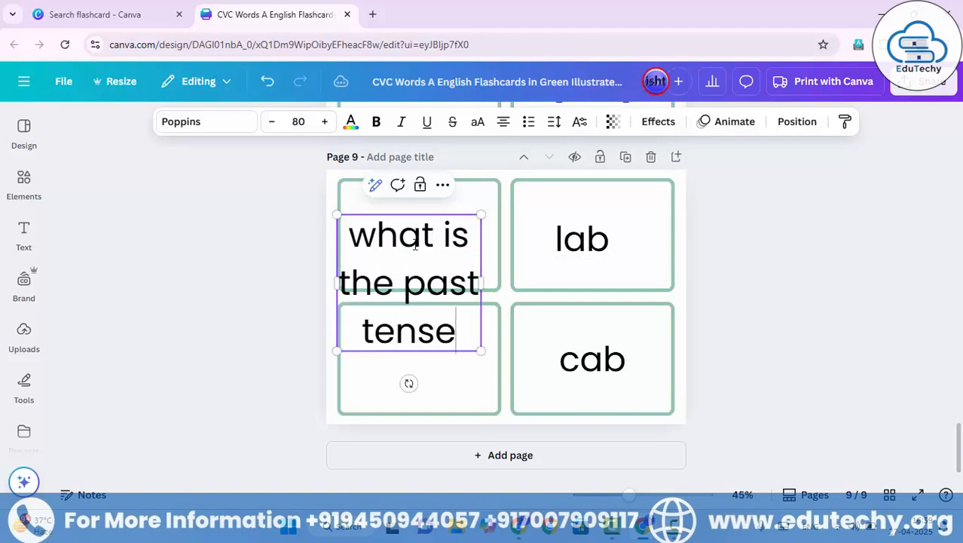
{"action": "type", "text": " of \"go"}
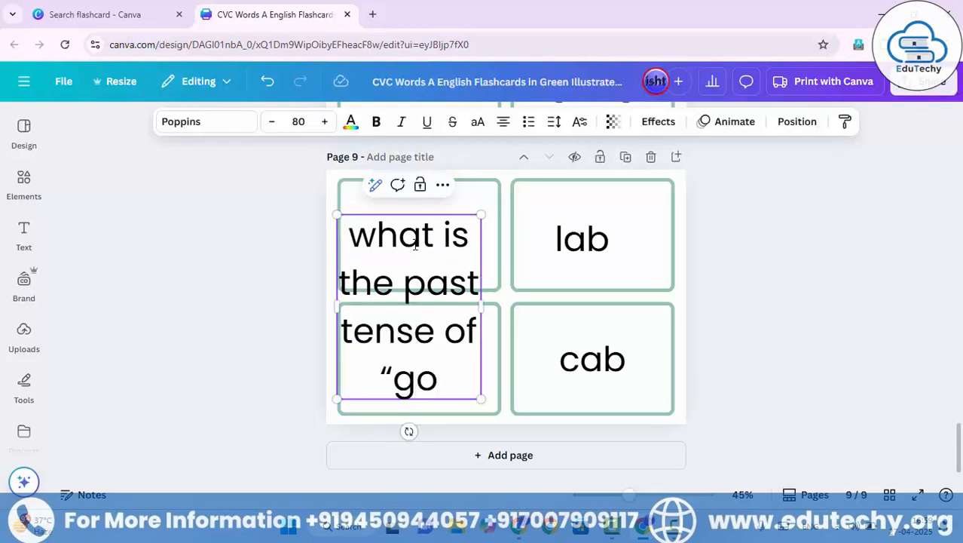
{"action": "type", "text": "?"}
{"action": "key", "text": "BackSpace"}
{"action": "type", "text": "?"}
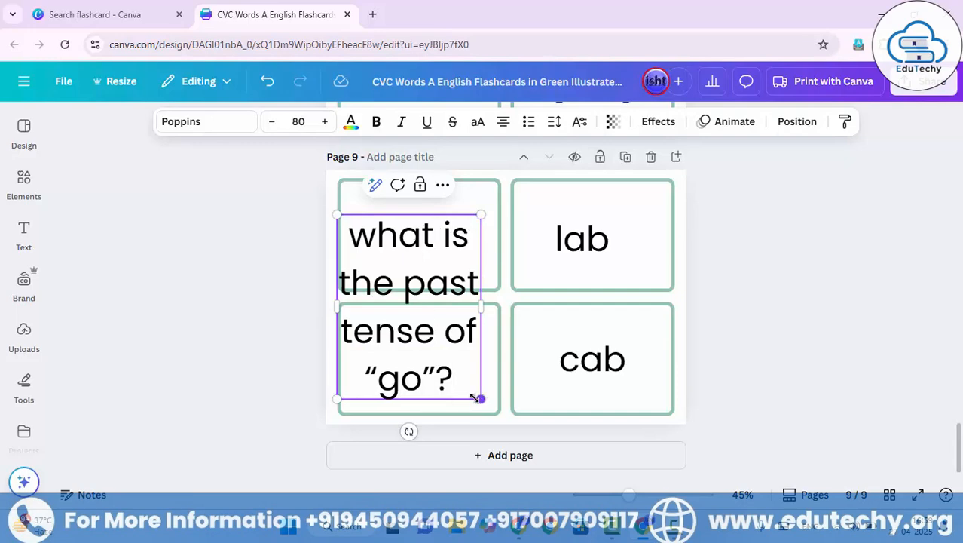
{"action": "left_click_drag", "start_coordinate": [479, 398], "coordinate": [441, 241]}
{"action": "left_click", "coordinate": [851, 305]}
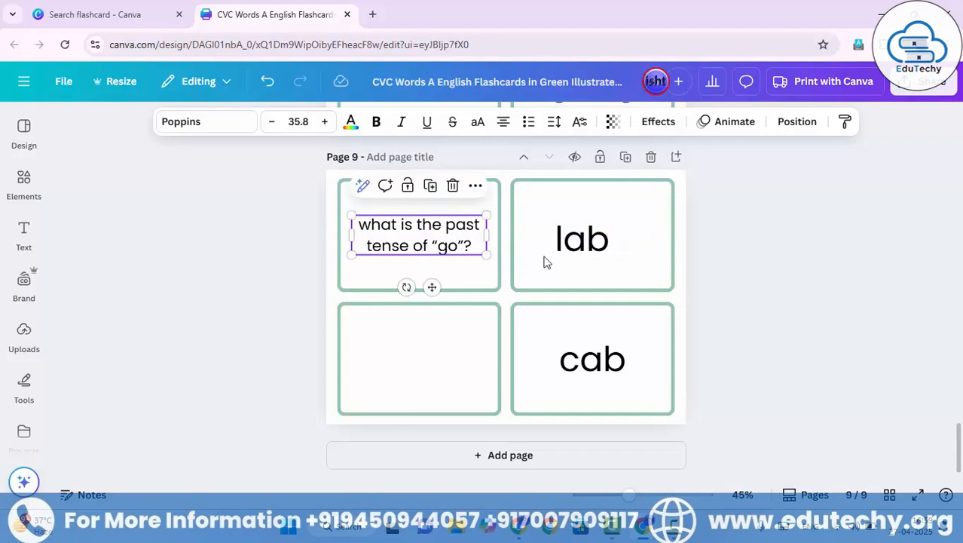
Replace the remaining lab text with the answer went.
{"action": "left_click", "coordinate": [576, 241]}
{"action": "double_click", "coordinate": [576, 242]}
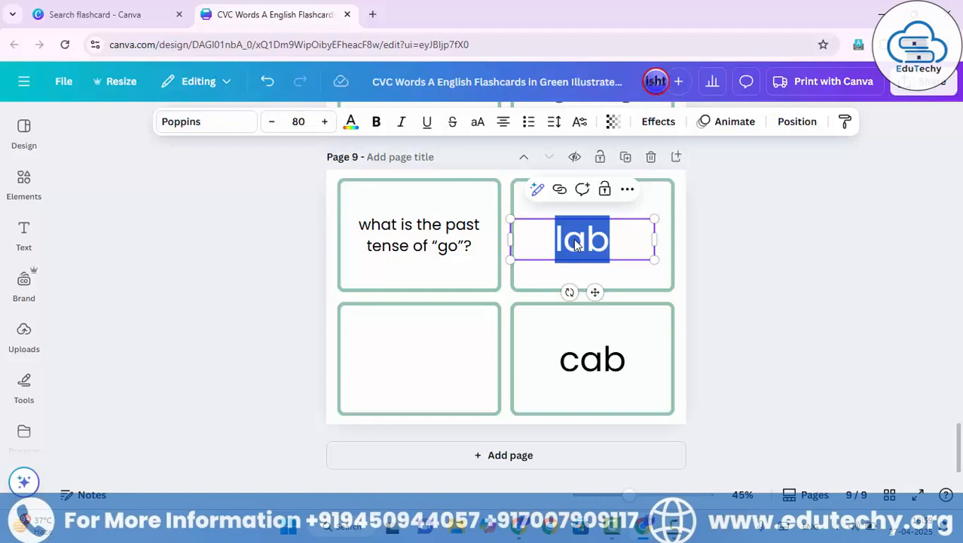
{"action": "type", "text": "went"}
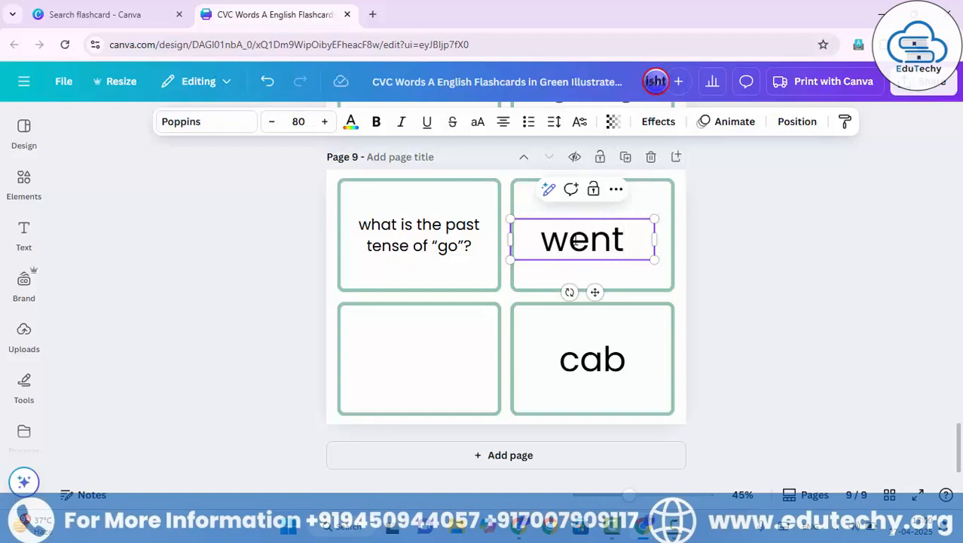
{"action": "left_click", "coordinate": [792, 260]}
Copy the past tense question and place the copy on the empty card beside cab.
{"action": "left_click", "coordinate": [455, 238]}
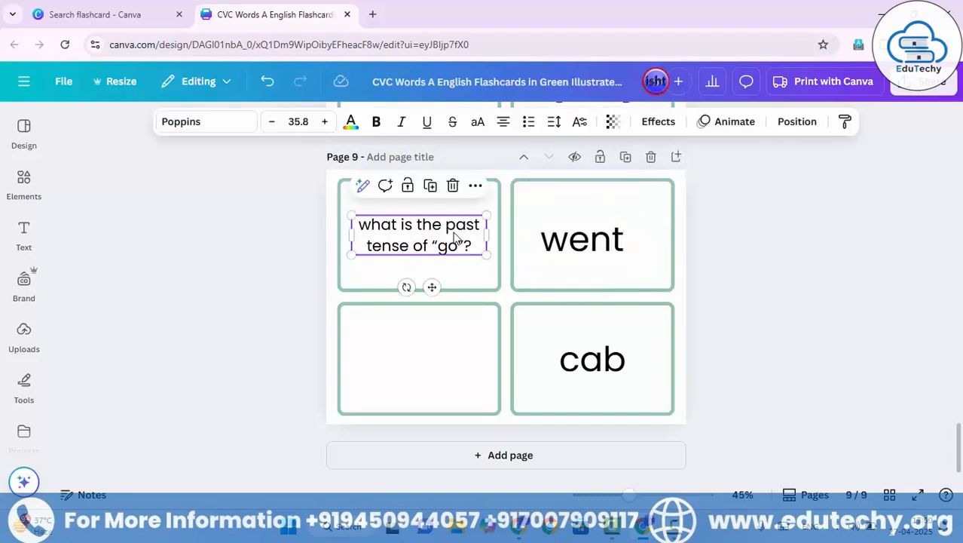
{"action": "left_click", "coordinate": [448, 325]}
{"action": "key", "text": "ctrl+v"}
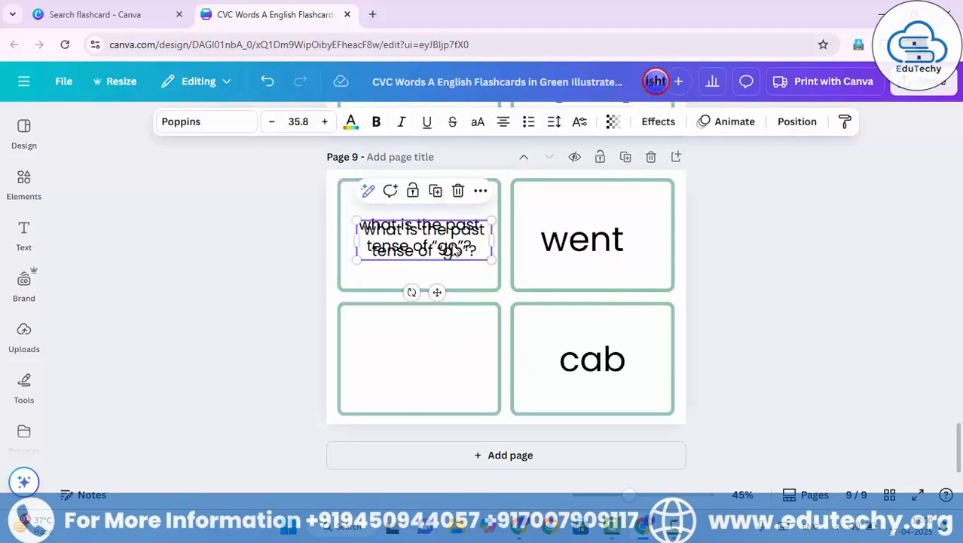
{"action": "left_click_drag", "start_coordinate": [441, 228], "coordinate": [450, 355]}
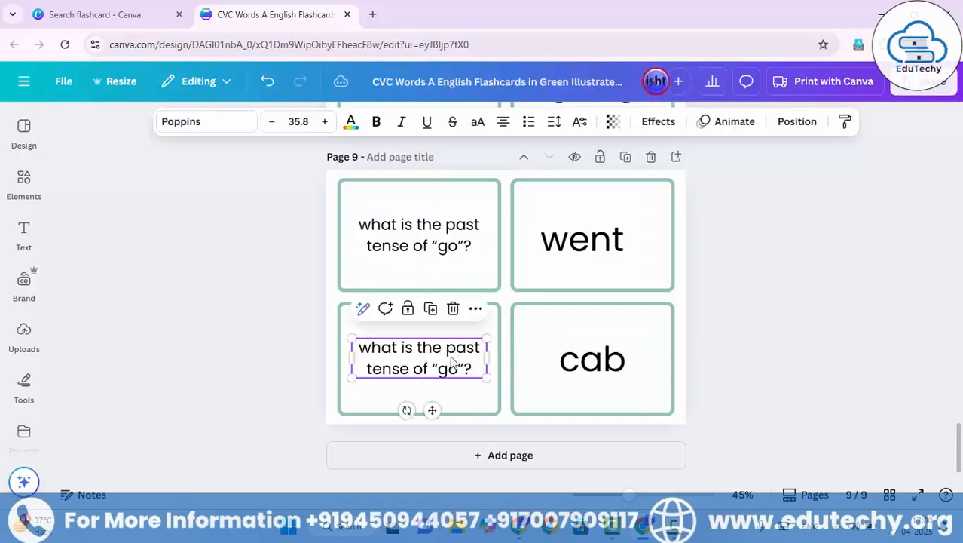
Reword the copied question on the lower card to what is third form of the verb of “go”?
{"action": "double_click", "coordinate": [452, 352]}
{"action": "left_click", "coordinate": [479, 347]}
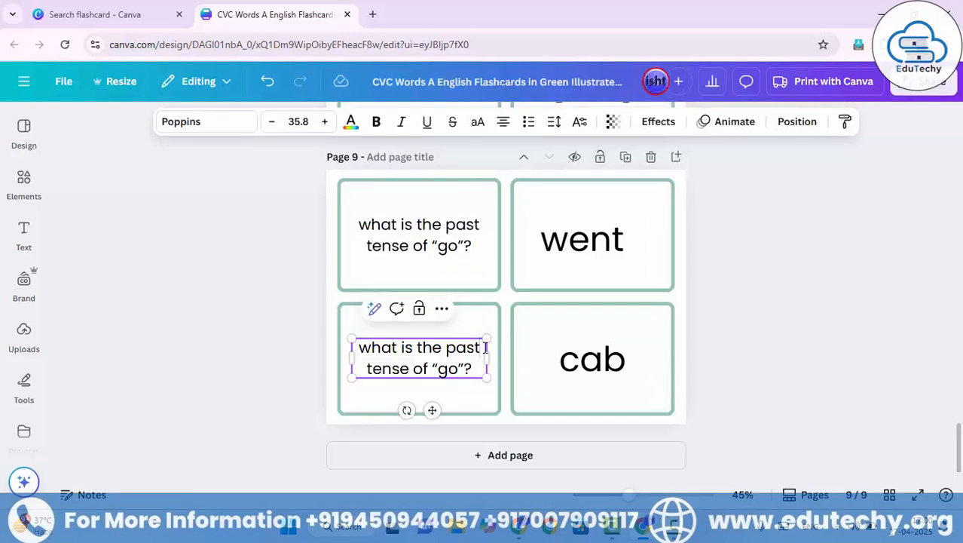
{"action": "left_click_drag", "start_coordinate": [479, 346], "coordinate": [451, 351]}
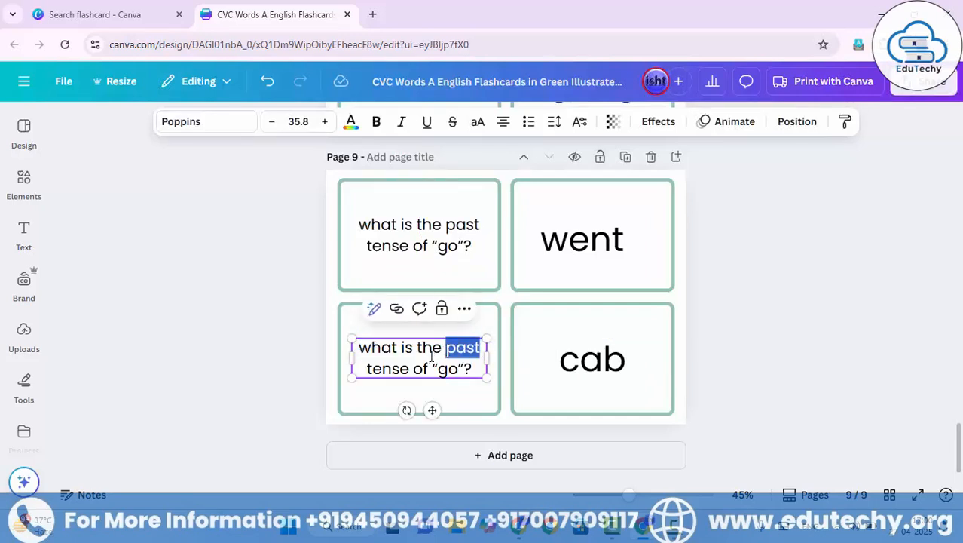
{"action": "left_click", "coordinate": [419, 347]}
{"action": "type", "text": "third"}
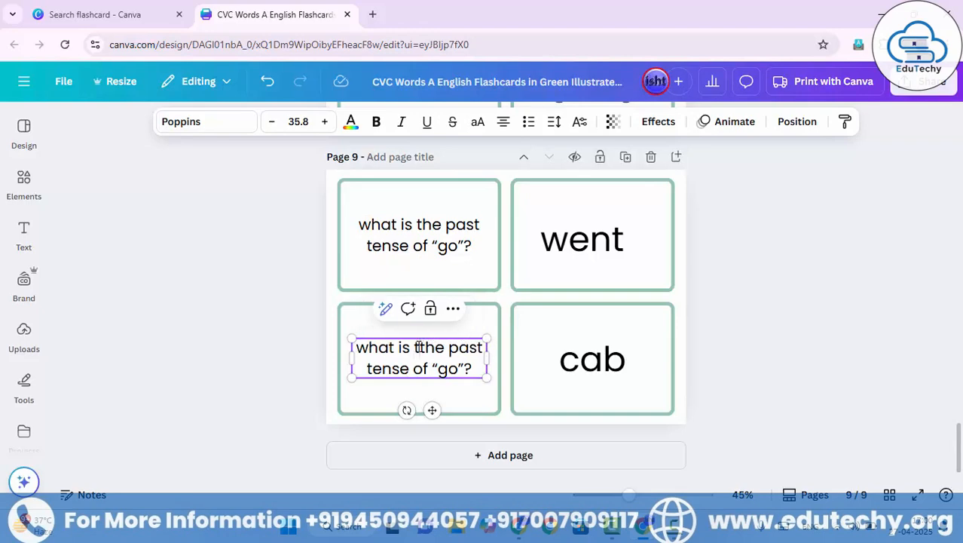
{"action": "type", "text": " form of "}
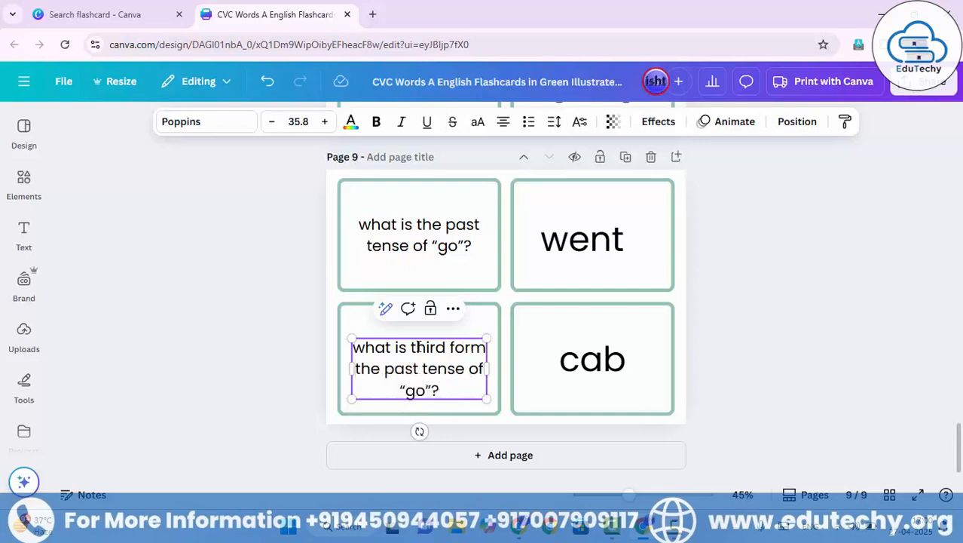
{"action": "type", "text": "the verb"}
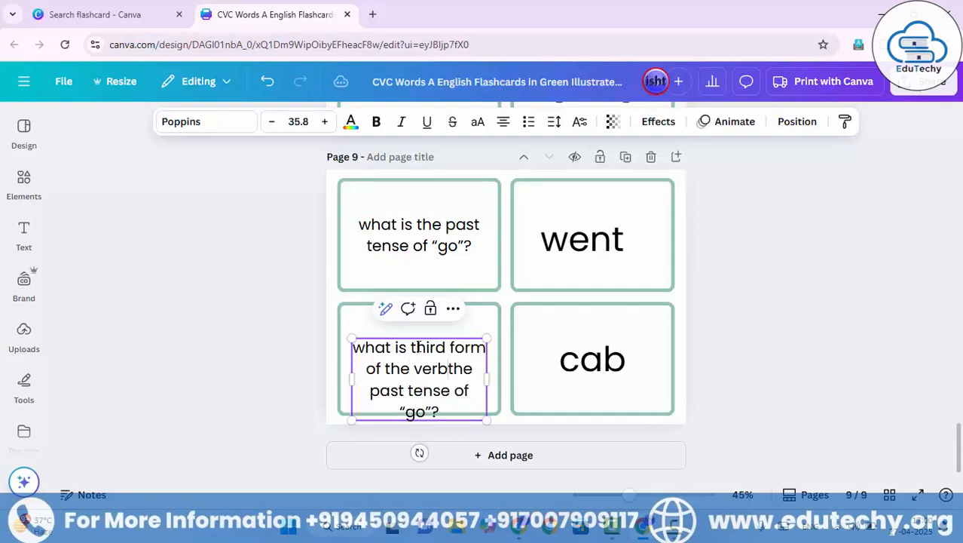
{"action": "key", "text": "Delete"}
{"action": "key", "text": "Delete"}
{"action": "key", "text": "Delete"}
{"action": "key", "text": "Delete"}
{"action": "key", "text": "Delete"}
{"action": "key", "text": "Delete"}
{"action": "key", "text": "Delete"}
{"action": "key", "text": "Delete"}
{"action": "key", "text": "Delete"}
{"action": "key", "text": "Delete"}
{"action": "key", "text": "Delete"}
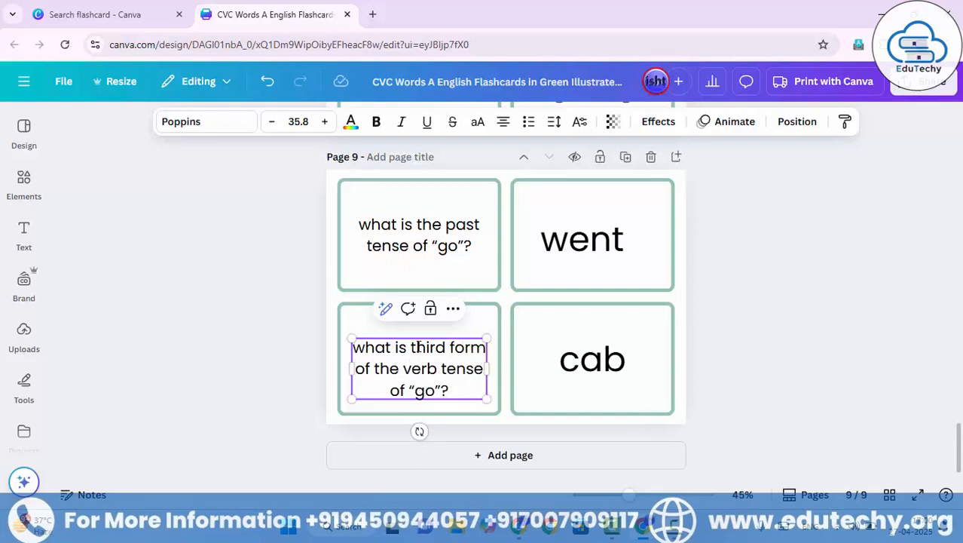
{"action": "key", "text": "Delete"}
{"action": "key", "text": "Delete"}
{"action": "key", "text": "Delete"}
{"action": "key", "text": "Delete"}
{"action": "key", "text": "Delete"}
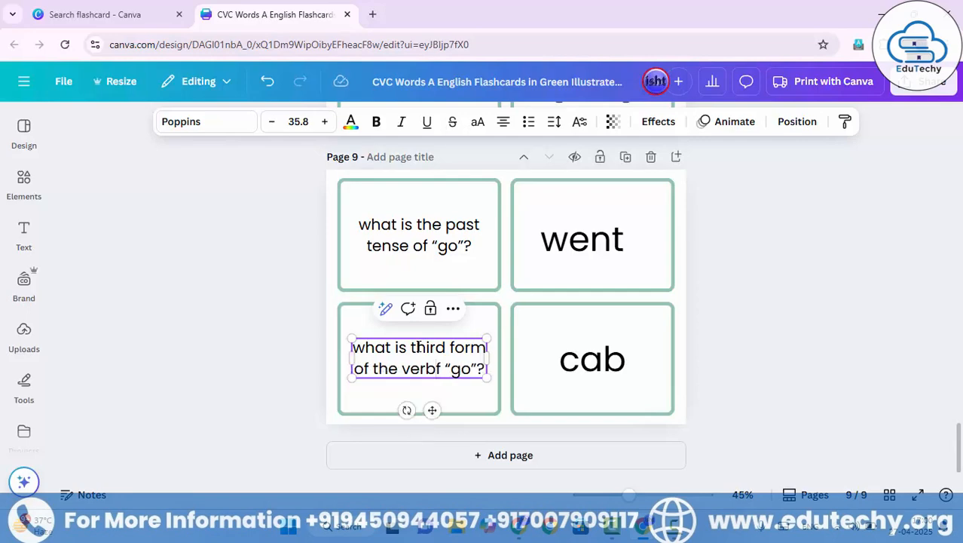
{"action": "type", "text": "o"}
{"action": "key", "text": "BackSpace"}
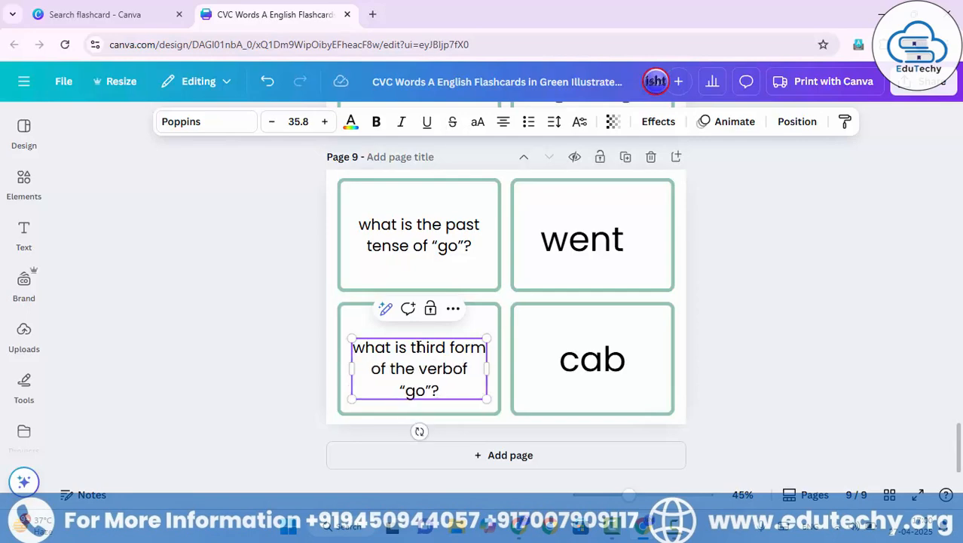
Replace the cab text with the answer gone.
{"action": "left_click", "coordinate": [579, 358]}
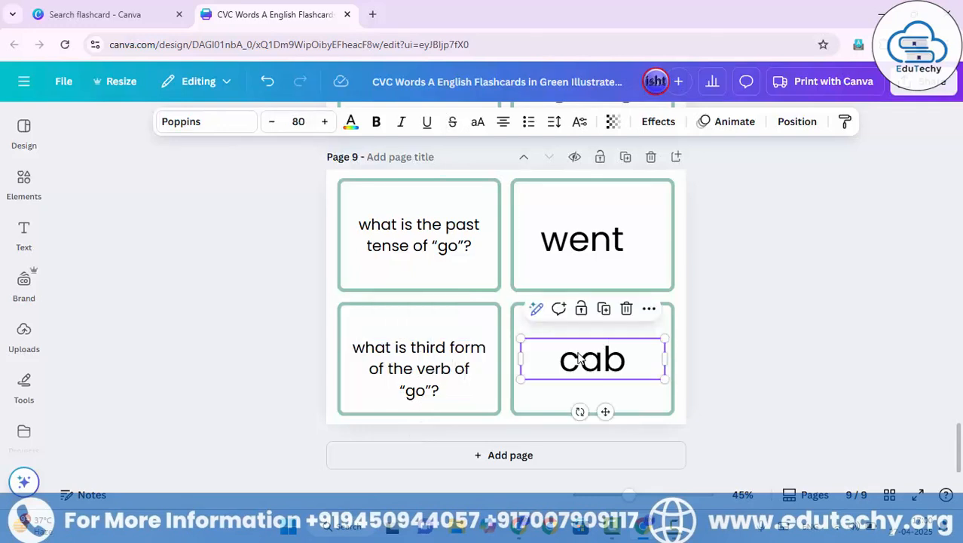
{"action": "double_click", "coordinate": [579, 359]}
{"action": "type", "text": "g"}
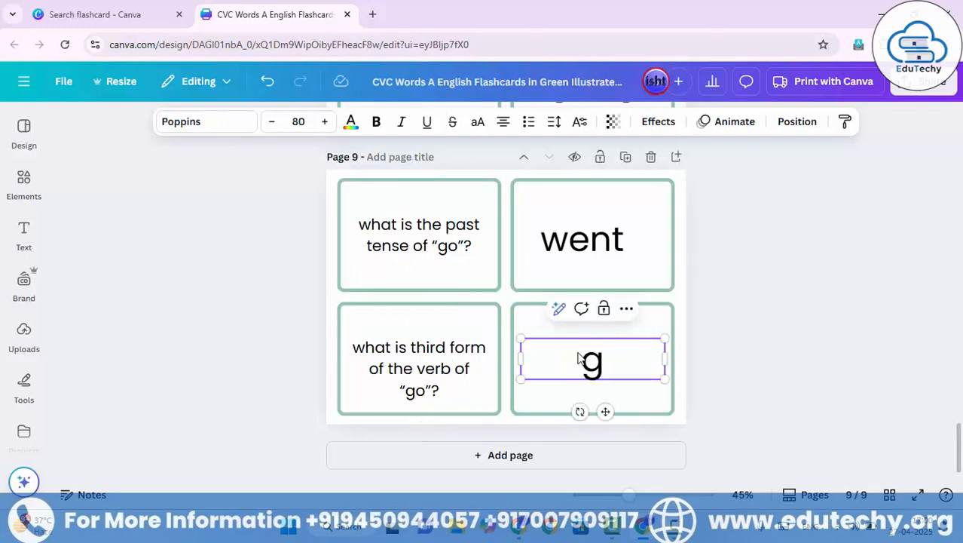
{"action": "type", "text": "one"}
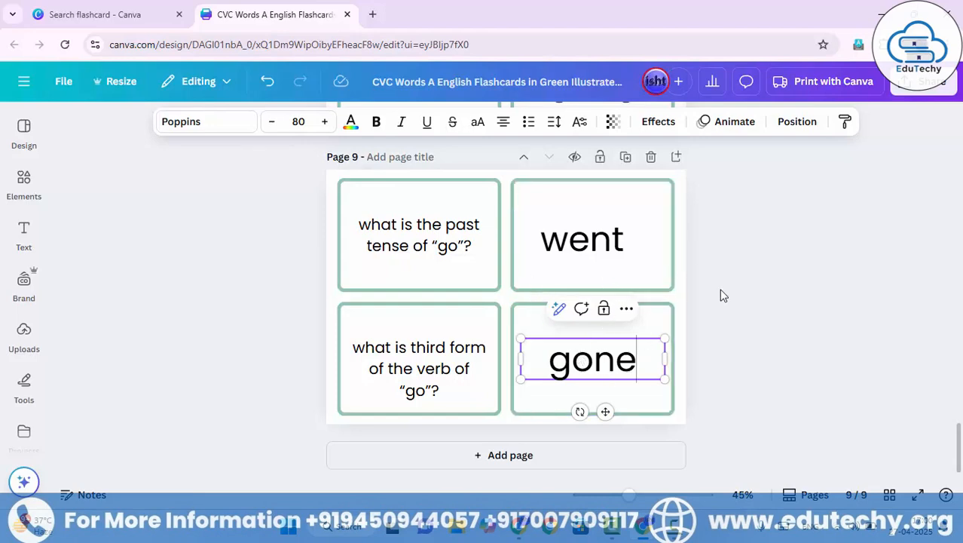
Shrink the third form question to about size 32.5 so that it fits on two lines.
{"action": "left_click", "coordinate": [433, 377]}
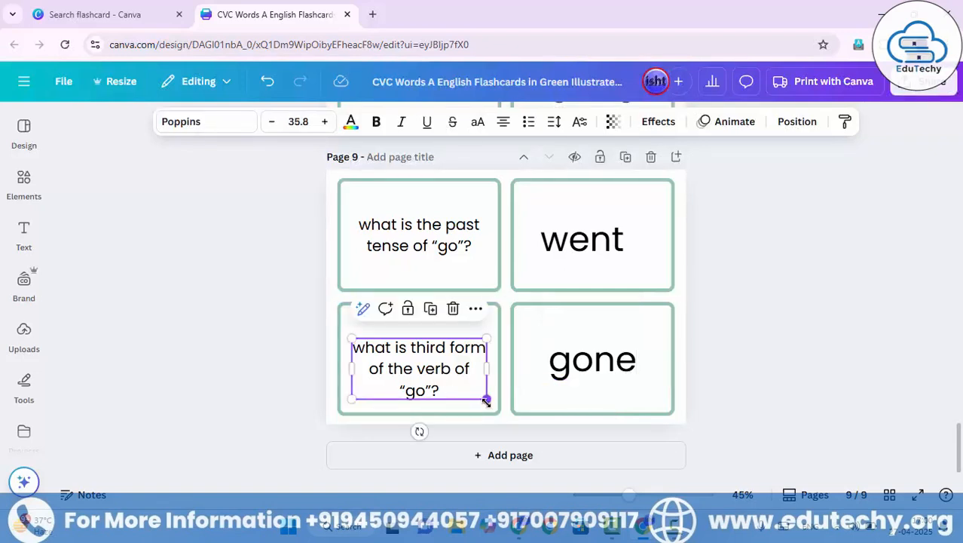
{"action": "left_click_drag", "start_coordinate": [486, 402], "coordinate": [490, 371]}
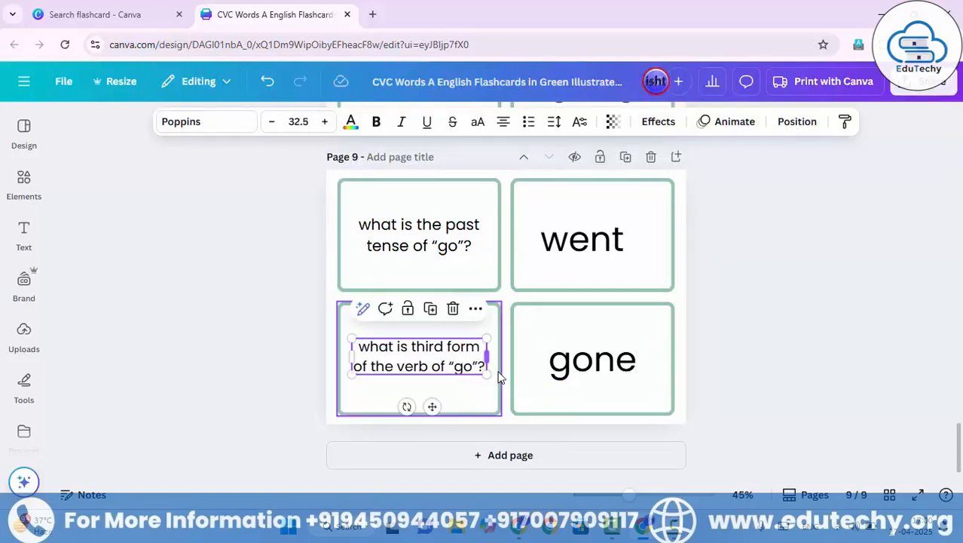
{"action": "left_click", "coordinate": [727, 287]}
Review the earlier word and picture pages and return to the question and answer cards on page 9.
{"action": "scroll", "coordinate": [454, 336], "scroll_direction": "up", "scroll_amount": 14}
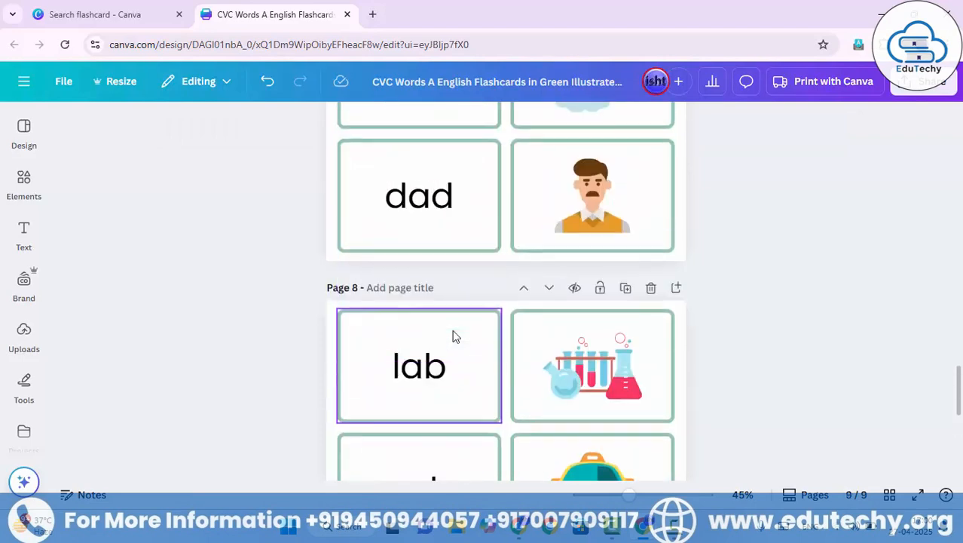
{"action": "scroll", "coordinate": [484, 312], "scroll_direction": "up", "scroll_amount": 9}
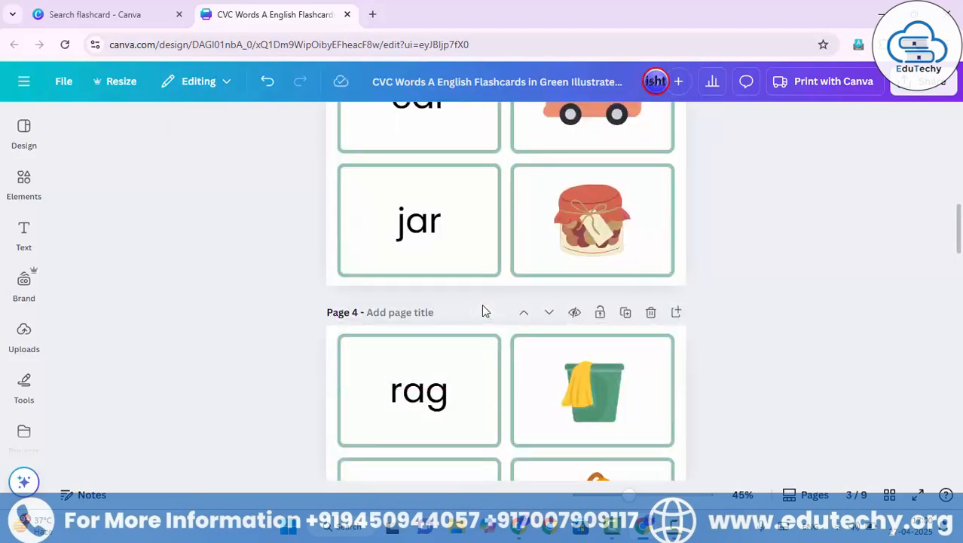
{"action": "scroll", "coordinate": [483, 310], "scroll_direction": "down", "scroll_amount": 4}
{"action": "scroll", "coordinate": [483, 311], "scroll_direction": "down", "scroll_amount": 15}
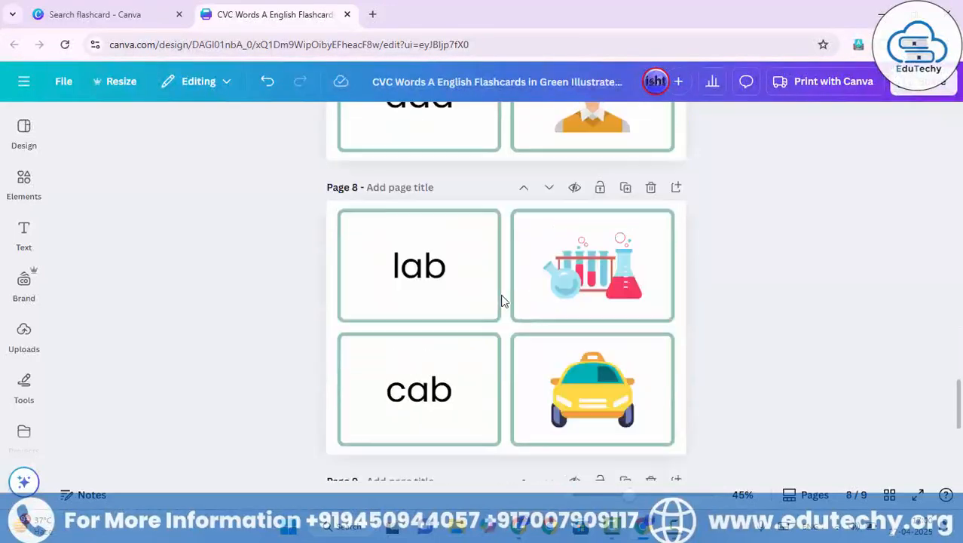
{"action": "scroll", "coordinate": [503, 300], "scroll_direction": "down", "scroll_amount": 2}
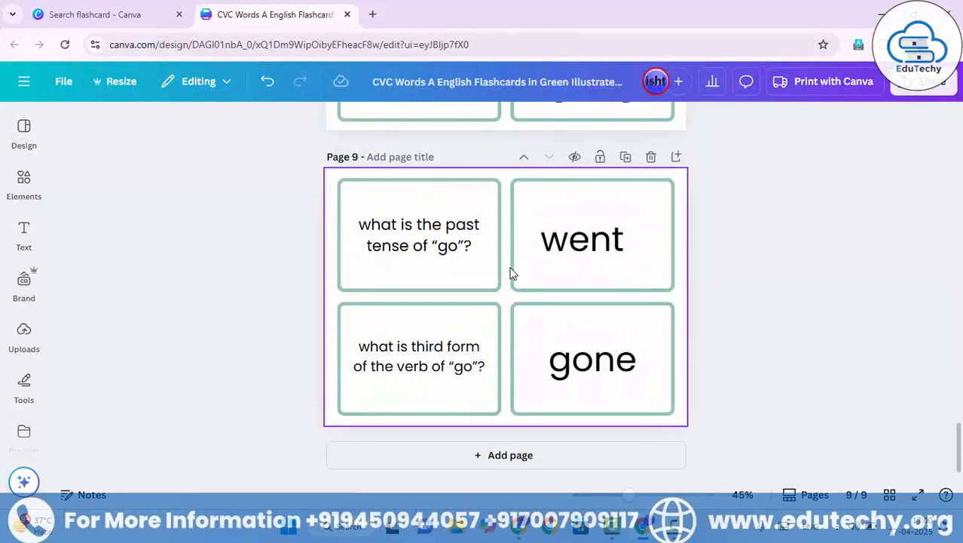
Switch back to the flashcard search results and browse the other templates on offer.
{"action": "scroll", "coordinate": [711, 327], "scroll_direction": "up", "scroll_amount": 15}
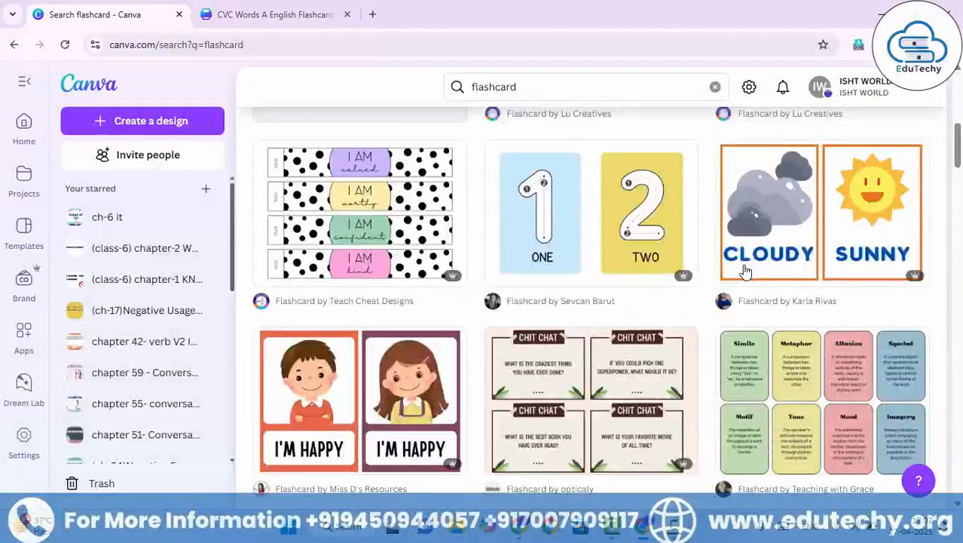
{"action": "scroll", "coordinate": [721, 257], "scroll_direction": "down", "scroll_amount": 9}
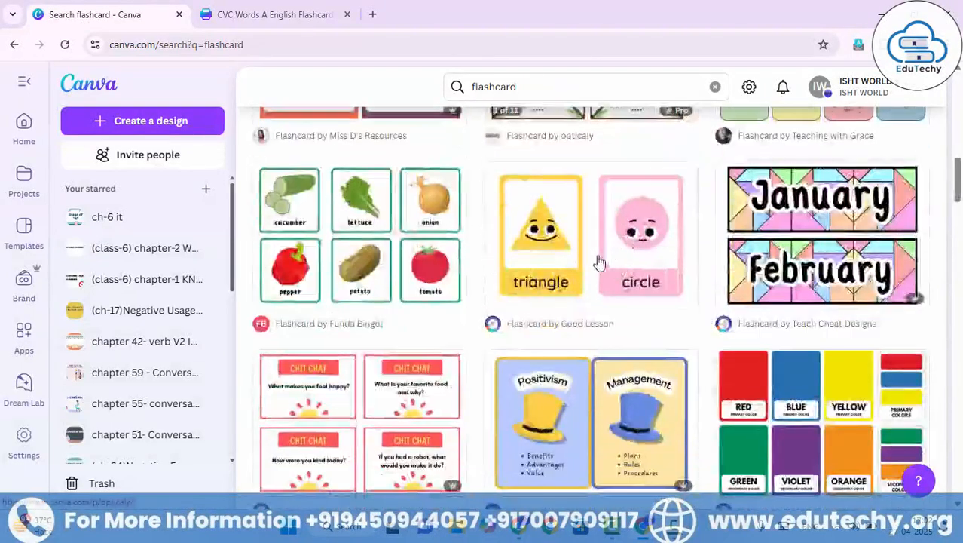
{"action": "scroll", "coordinate": [560, 269], "scroll_direction": "down", "scroll_amount": 6}
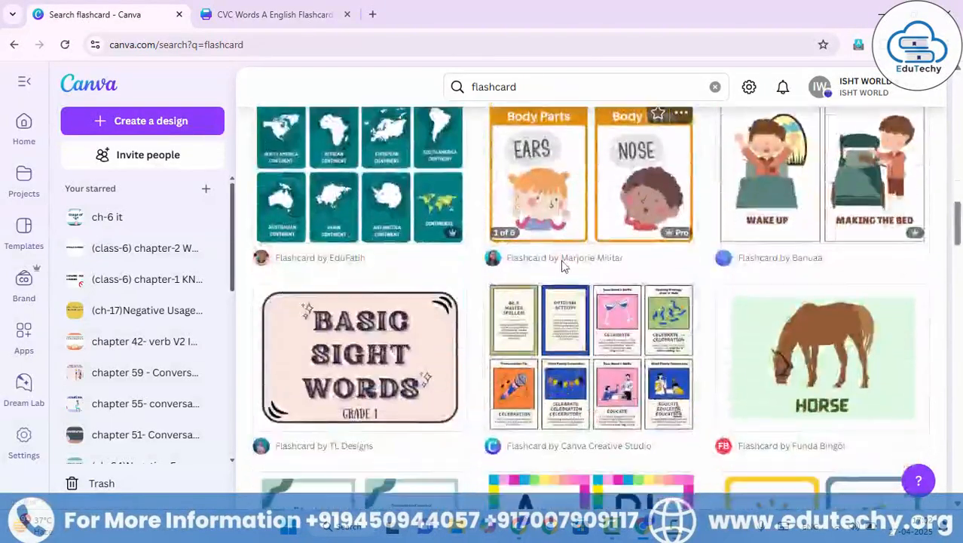
{"action": "scroll", "coordinate": [561, 269], "scroll_direction": "down", "scroll_amount": 6}
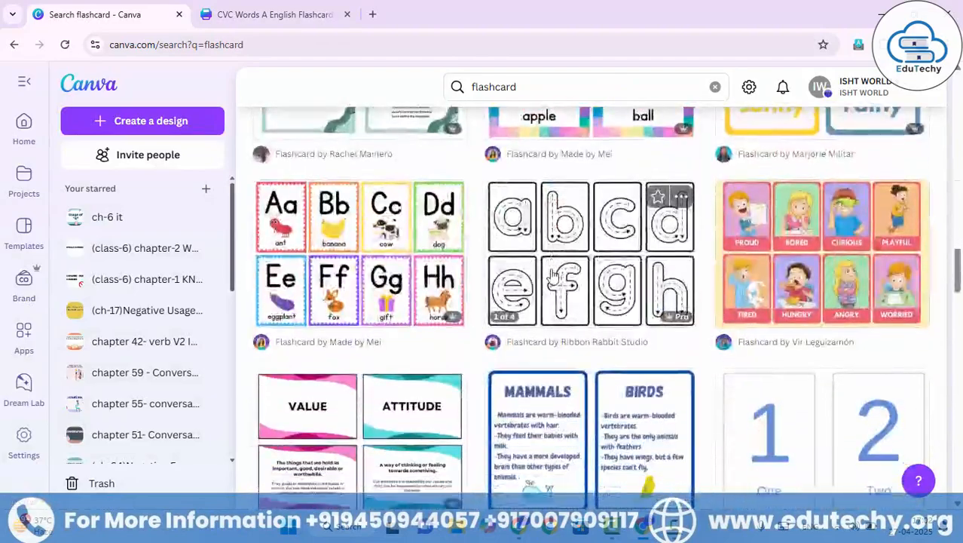
Look through the remaining flashcard templates down to the end of the search results.
{"action": "scroll", "coordinate": [552, 275], "scroll_direction": "down", "scroll_amount": 8}
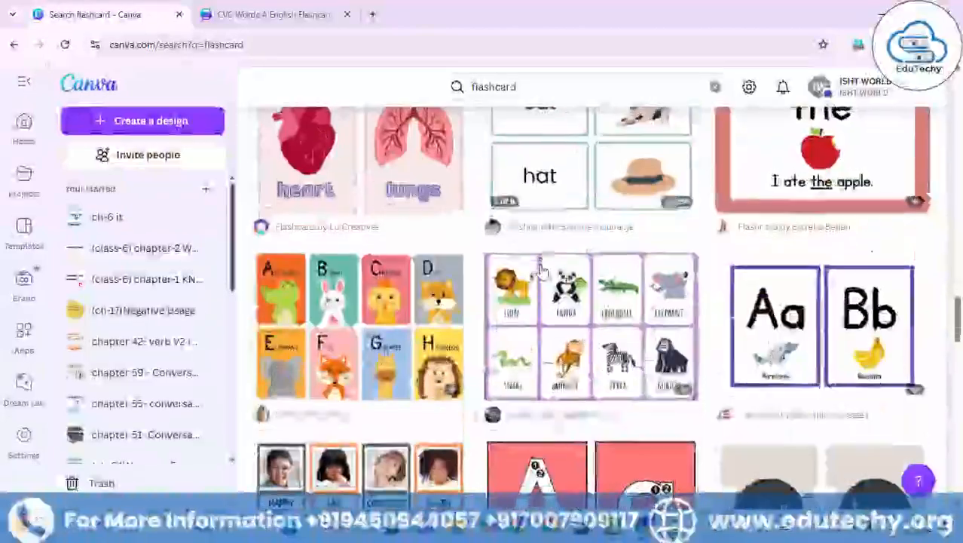
{"action": "scroll", "coordinate": [541, 270], "scroll_direction": "down", "scroll_amount": 5}
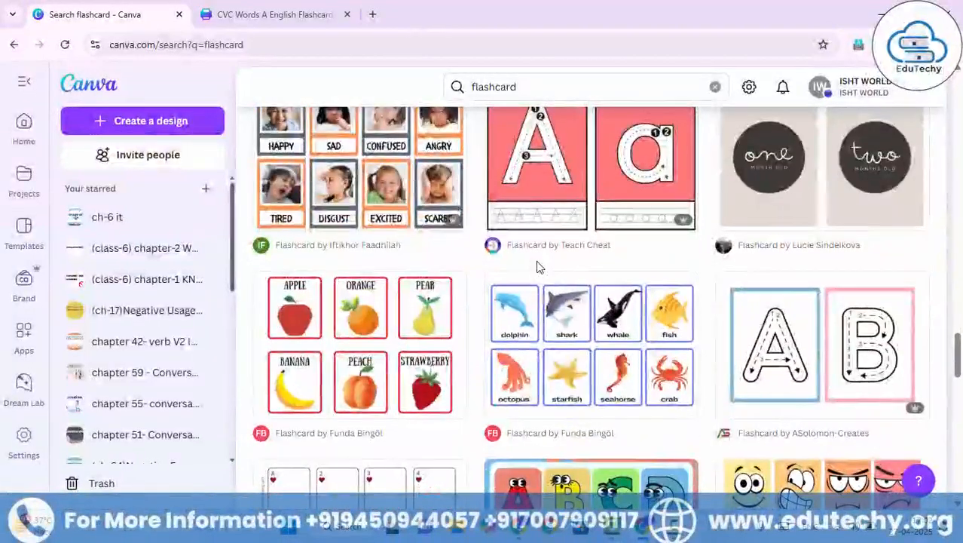
{"action": "scroll", "coordinate": [538, 265], "scroll_direction": "down", "scroll_amount": 6}
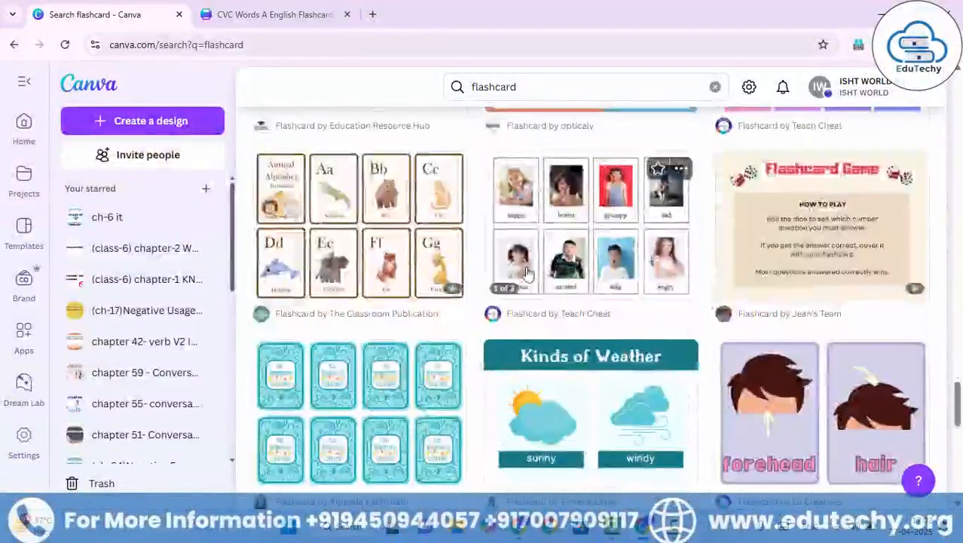
{"action": "scroll", "coordinate": [528, 273], "scroll_direction": "down", "scroll_amount": 8}
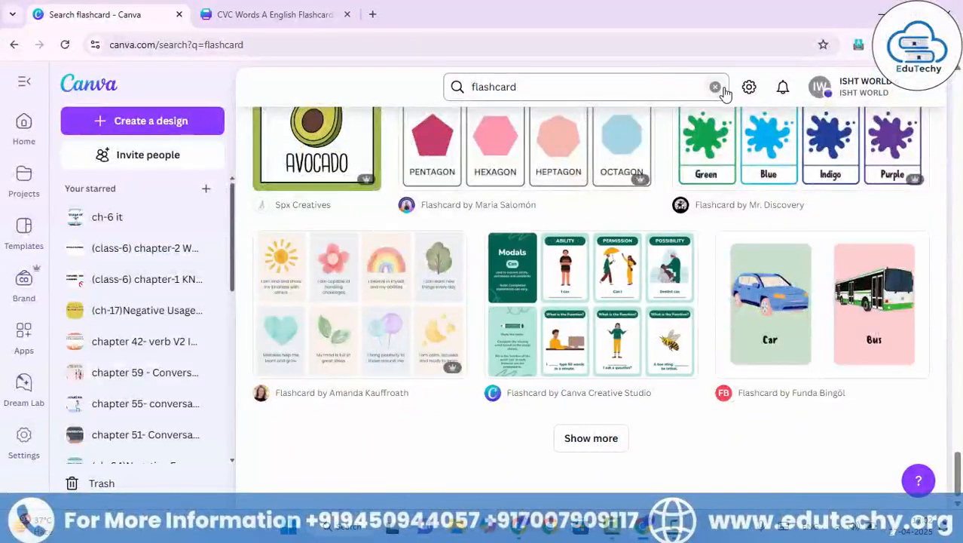
Replace the flashcard search with a search for quiz.
{"action": "left_click", "coordinate": [715, 88]}
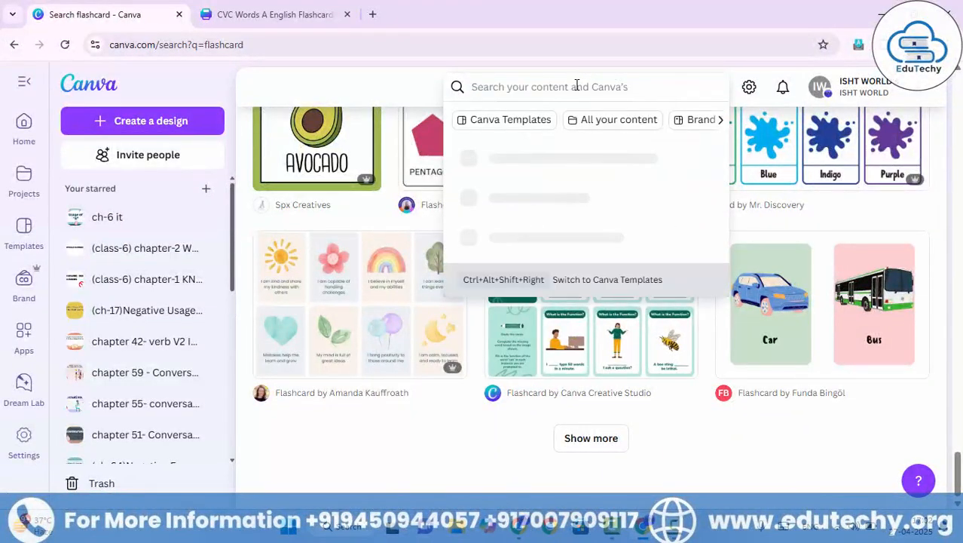
{"action": "type", "text": "quiz"}
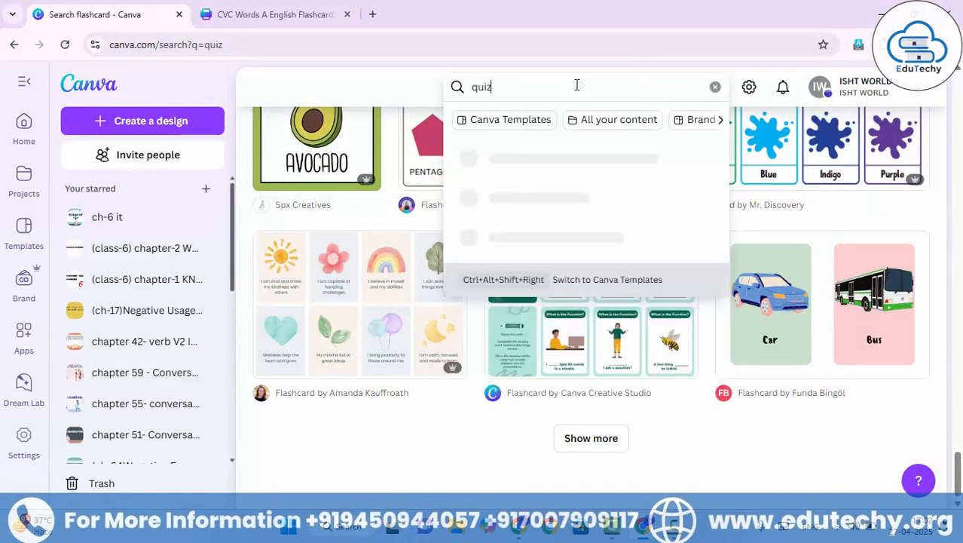
{"action": "key", "text": "Return"}
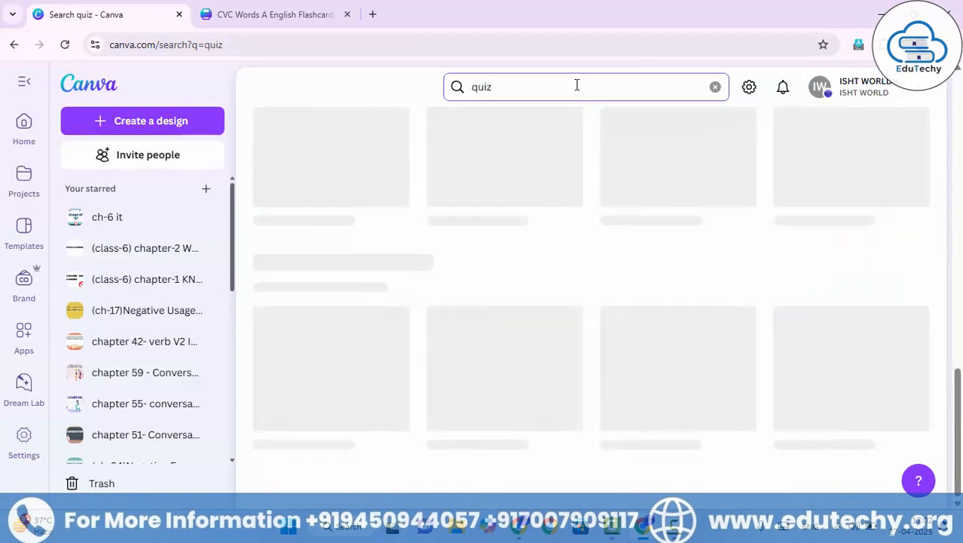
Find the Purple Modern School 6th Grade English Pop Quiz Instagram Carousel Post among the quiz results and open it for customisation.
{"action": "scroll", "coordinate": [573, 297], "scroll_direction": "down", "scroll_amount": 6}
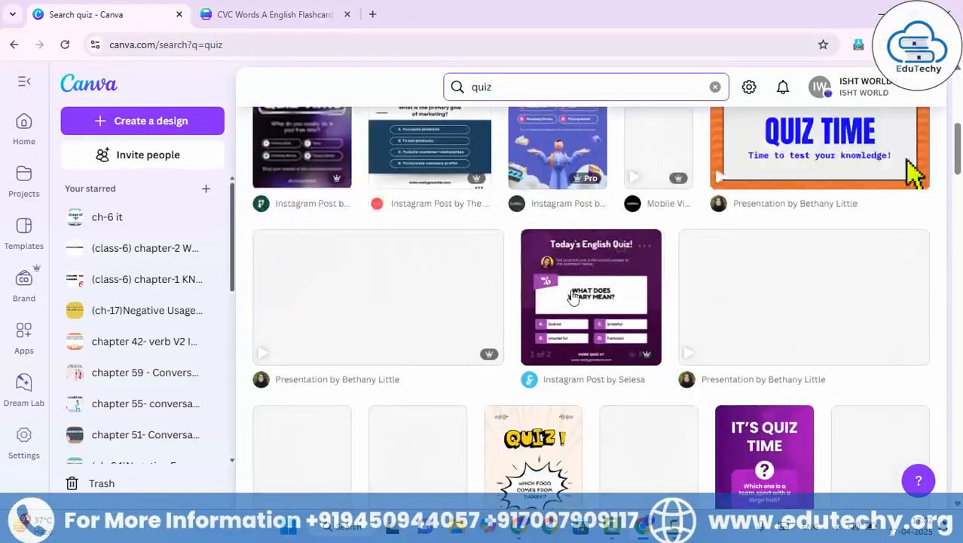
{"action": "scroll", "coordinate": [574, 298], "scroll_direction": "up", "scroll_amount": 2}
{"action": "scroll", "coordinate": [573, 298], "scroll_direction": "down", "scroll_amount": 2}
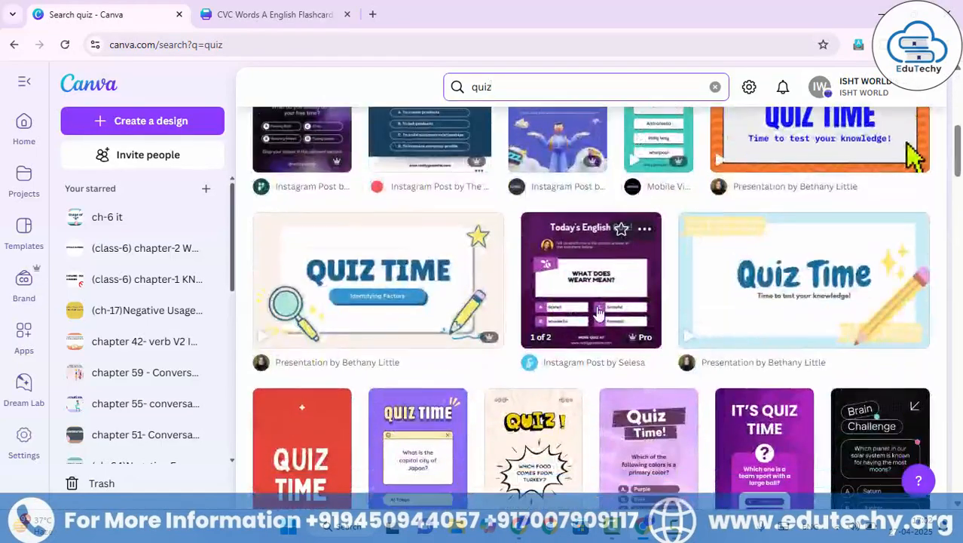
{"action": "scroll", "coordinate": [663, 236], "scroll_direction": "down", "scroll_amount": 1}
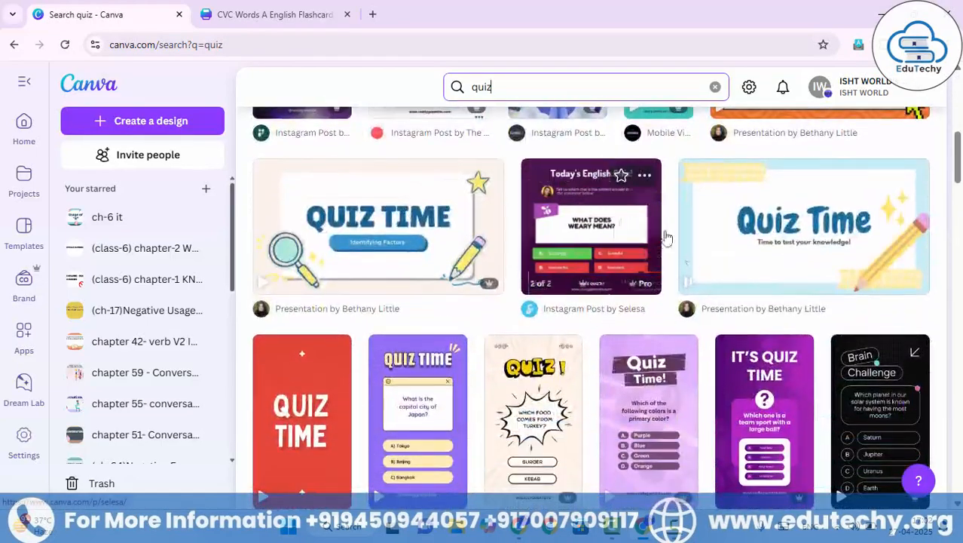
{"action": "left_click", "coordinate": [596, 255]}
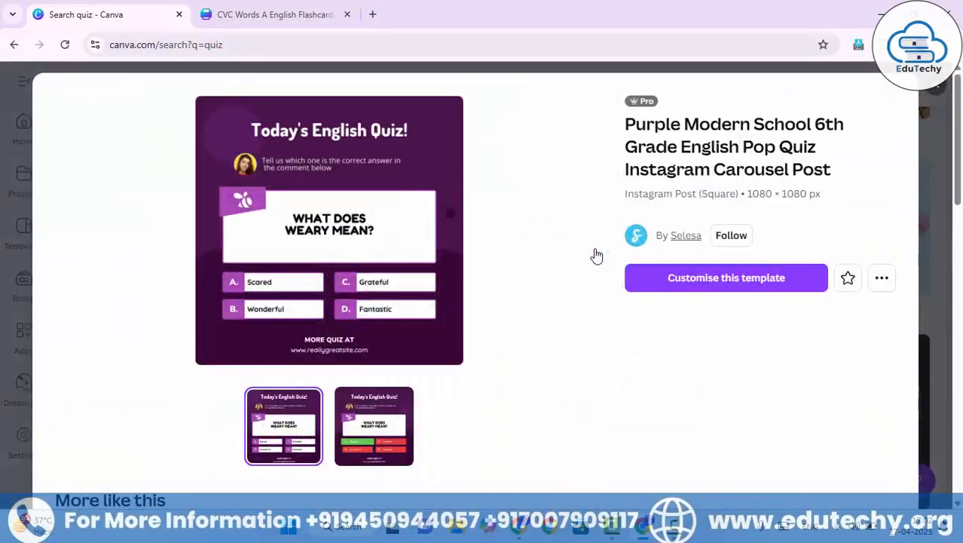
{"action": "left_click", "coordinate": [725, 279]}
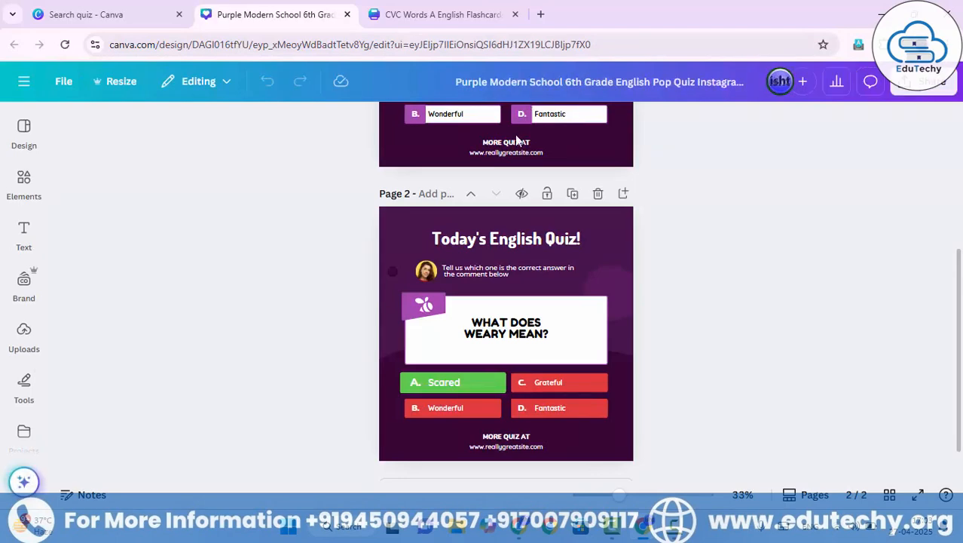
Examine the editable title, instruction line and question text on page 1 of the quiz design.
{"action": "scroll", "coordinate": [482, 291], "scroll_direction": "down", "scroll_amount": 1}
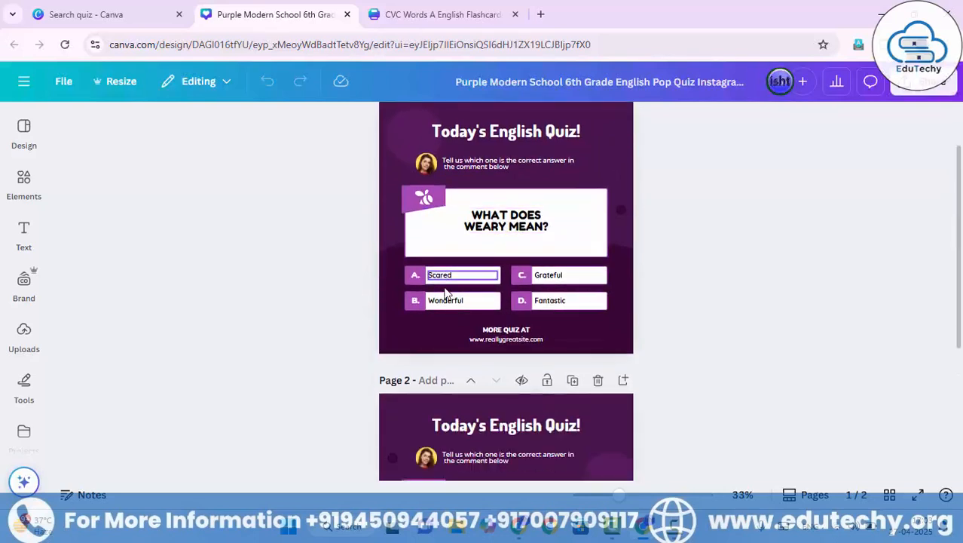
{"action": "left_click", "coordinate": [499, 137]}
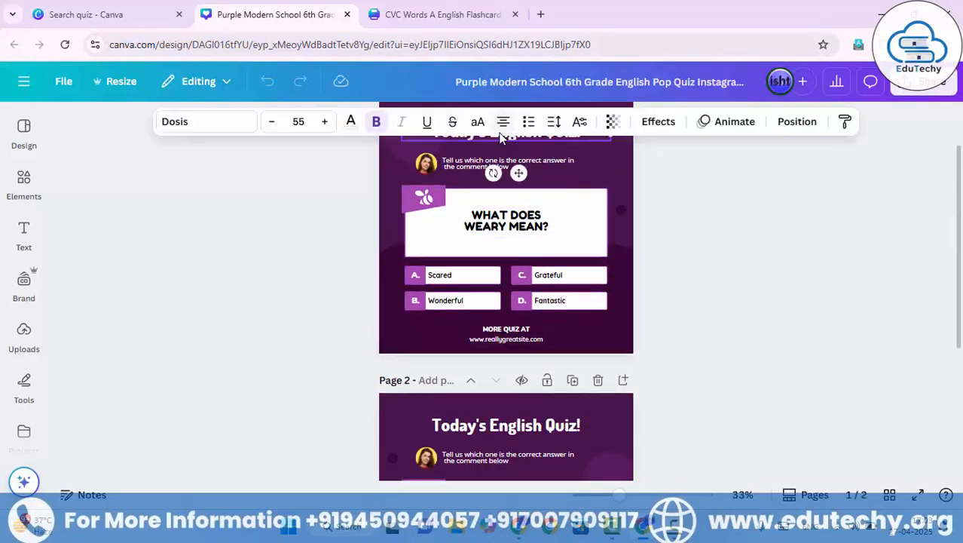
{"action": "scroll", "coordinate": [650, 238], "scroll_direction": "up", "scroll_amount": 1}
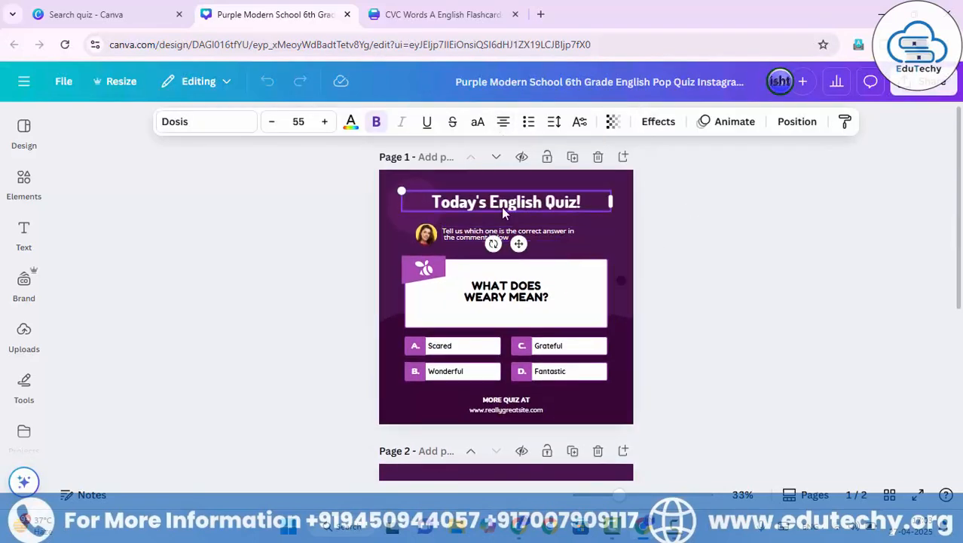
{"action": "left_click", "coordinate": [487, 300]}
{"action": "left_click", "coordinate": [488, 300]}
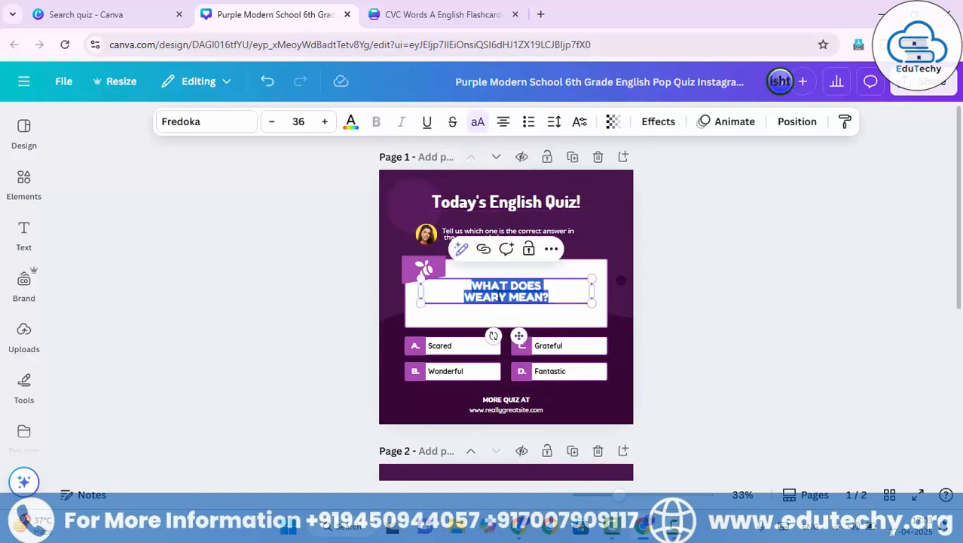
{"action": "left_click", "coordinate": [771, 275]}
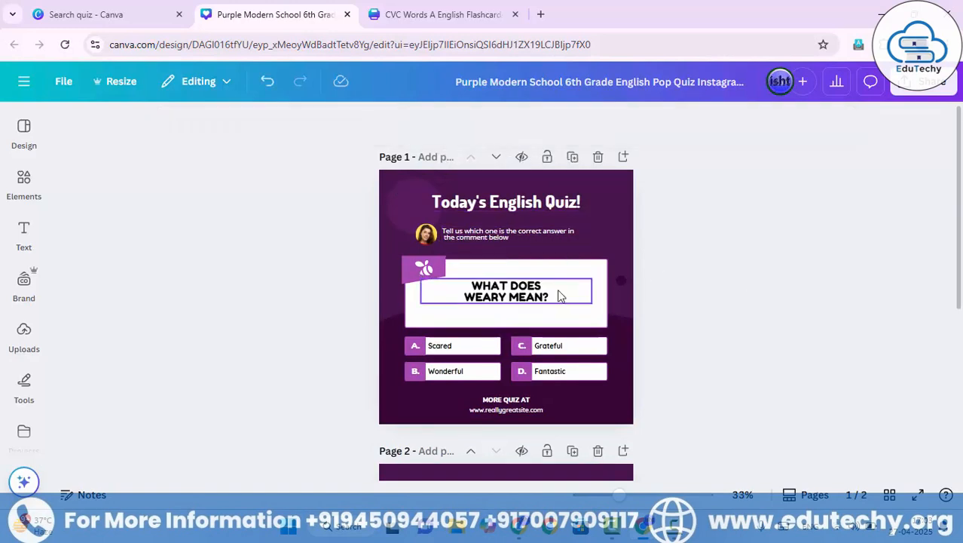
{"action": "left_click", "coordinate": [525, 236]}
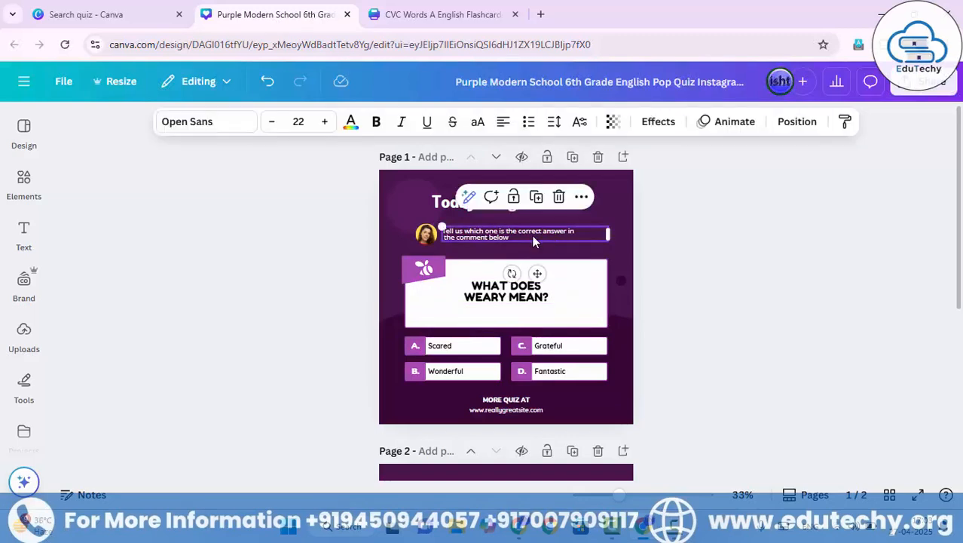
{"action": "left_click", "coordinate": [490, 299]}
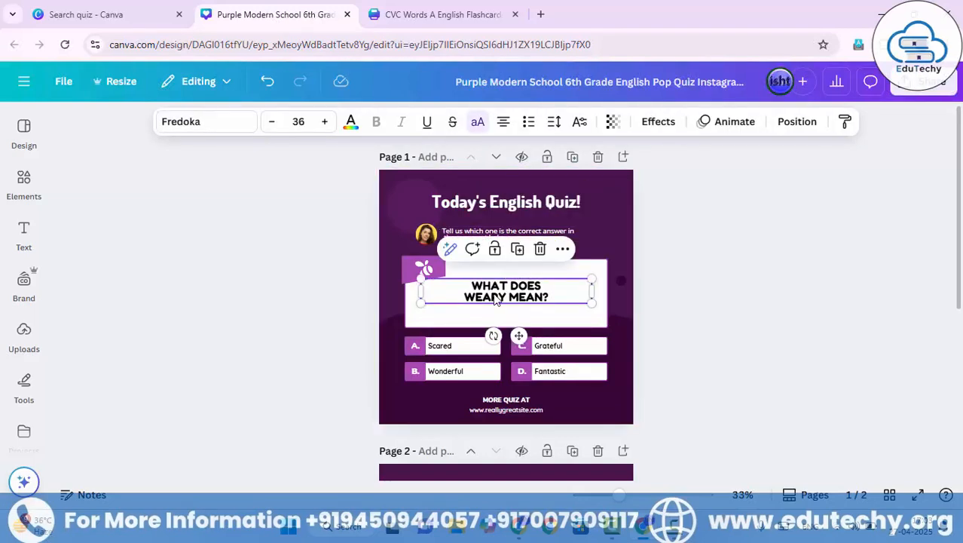
Compare the question on page 1 with the answer page 2, checking how the correct and wrong options are marked.
{"action": "scroll", "coordinate": [488, 302], "scroll_direction": "down", "scroll_amount": 1}
{"action": "scroll", "coordinate": [487, 302], "scroll_direction": "down", "scroll_amount": 2}
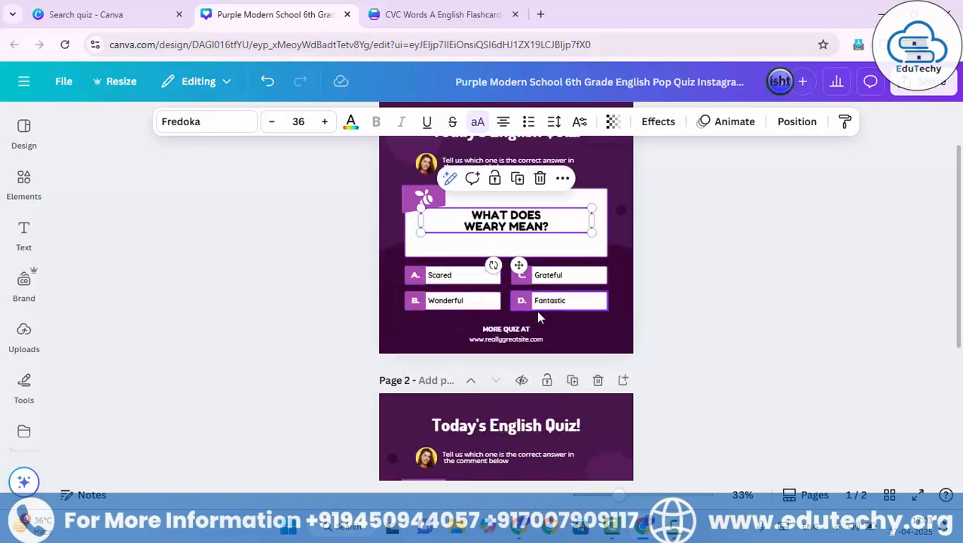
{"action": "scroll", "coordinate": [538, 317], "scroll_direction": "down", "scroll_amount": 5}
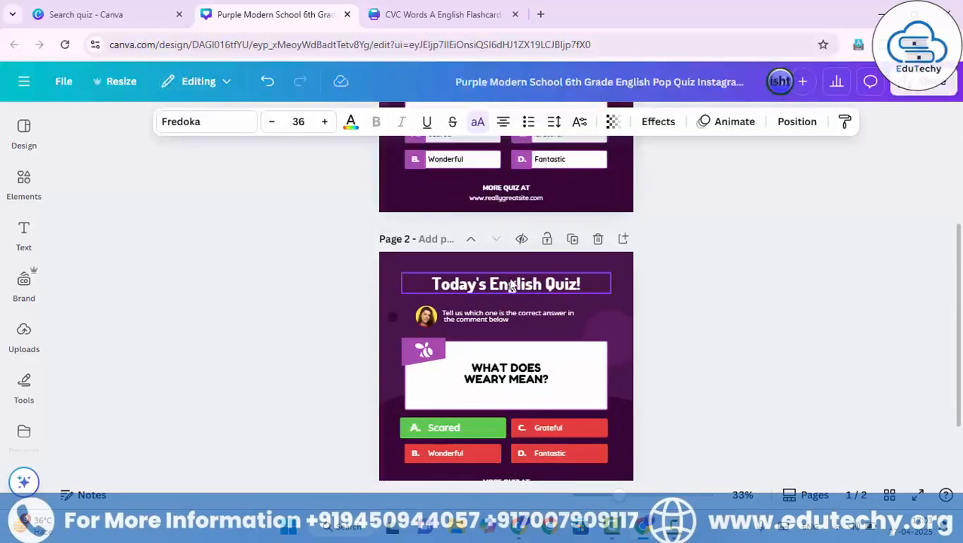
{"action": "scroll", "coordinate": [501, 286], "scroll_direction": "up", "scroll_amount": 7}
{"action": "scroll", "coordinate": [472, 319], "scroll_direction": "down", "scroll_amount": 2}
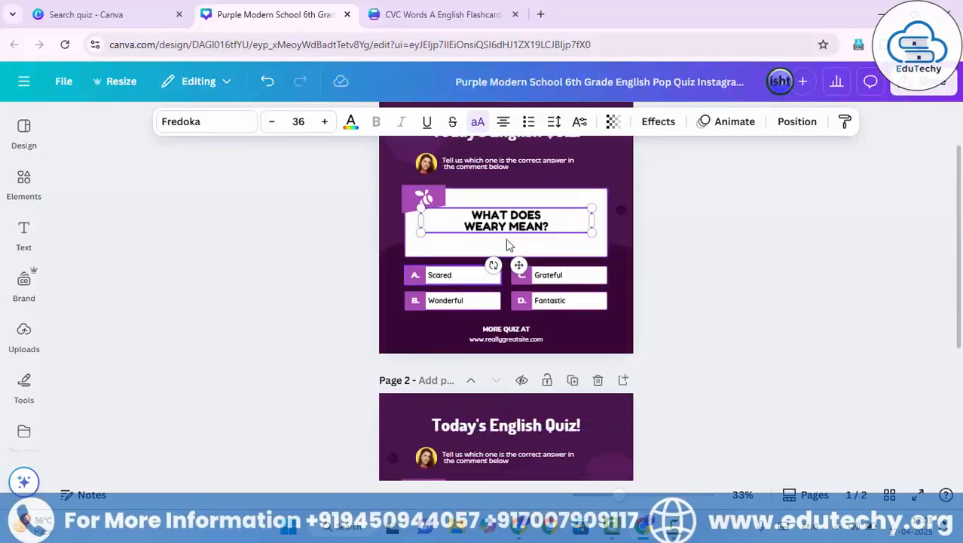
{"action": "scroll", "coordinate": [506, 239], "scroll_direction": "up", "scroll_amount": 2}
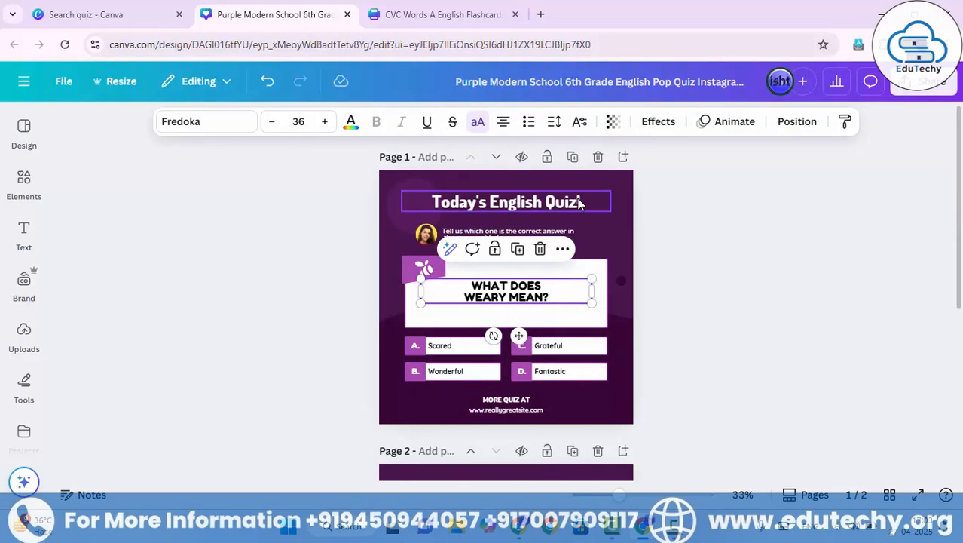
{"action": "scroll", "coordinate": [579, 202], "scroll_direction": "down", "scroll_amount": 10}
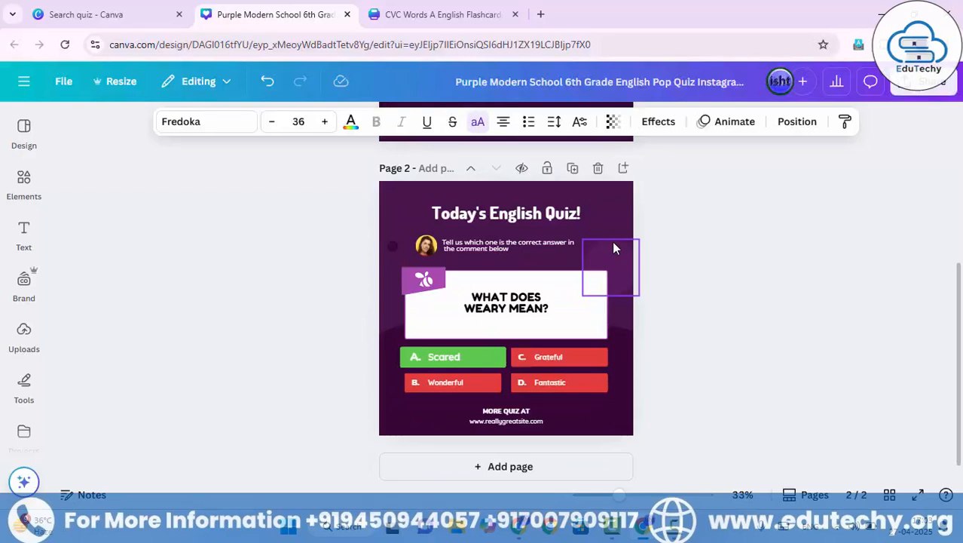
{"action": "double_click", "coordinate": [462, 360]}
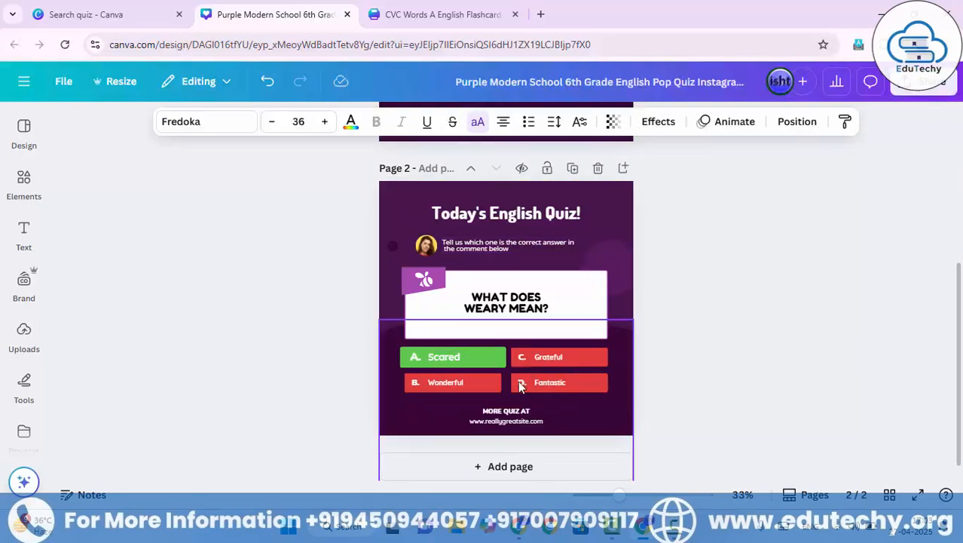
{"action": "scroll", "coordinate": [531, 388], "scroll_direction": "down", "scroll_amount": 1}
{"action": "scroll", "coordinate": [516, 340], "scroll_direction": "up", "scroll_amount": 4}
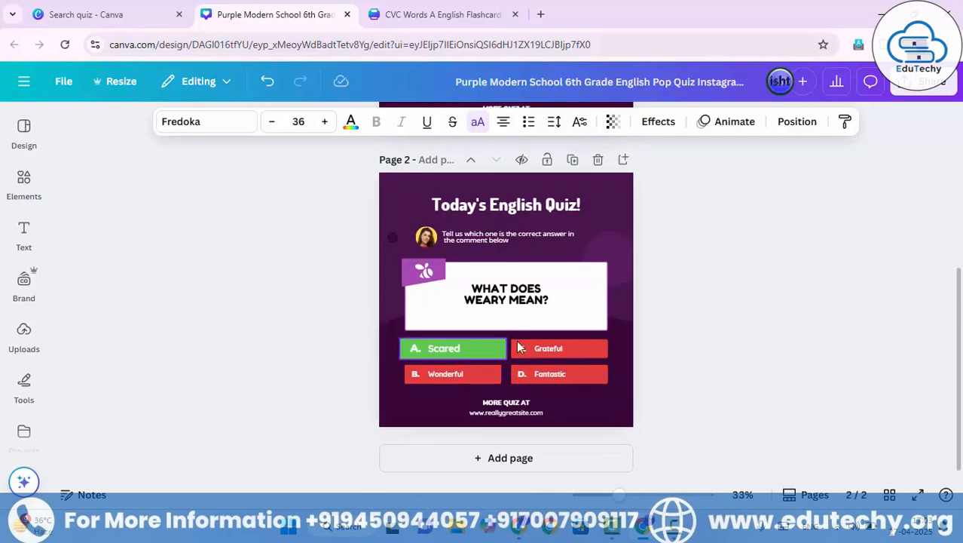
{"action": "scroll", "coordinate": [537, 295], "scroll_direction": "down", "scroll_amount": 2}
{"action": "scroll", "coordinate": [546, 326], "scroll_direction": "up", "scroll_amount": 2}
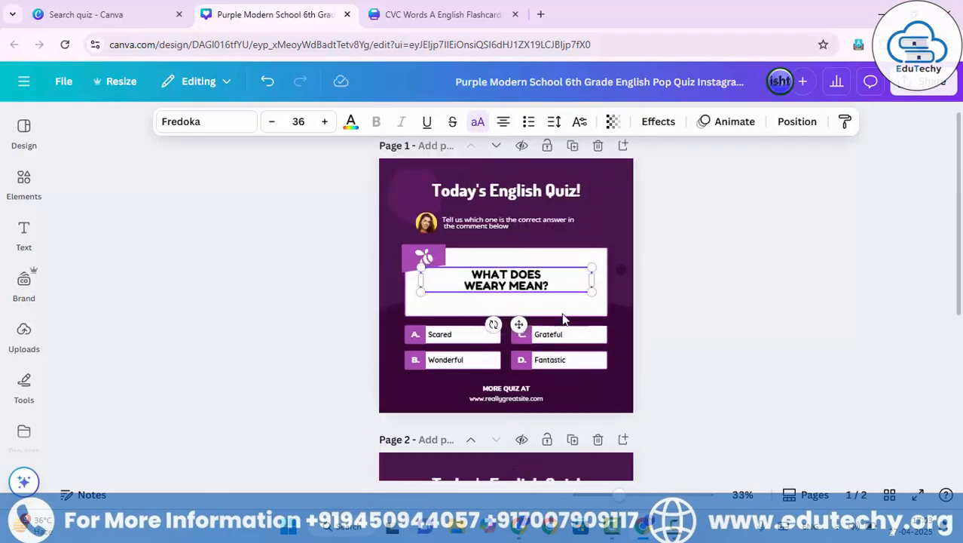
{"action": "scroll", "coordinate": [527, 347], "scroll_direction": "down", "scroll_amount": 4}
{"action": "scroll", "coordinate": [551, 312], "scroll_direction": "up", "scroll_amount": 4}
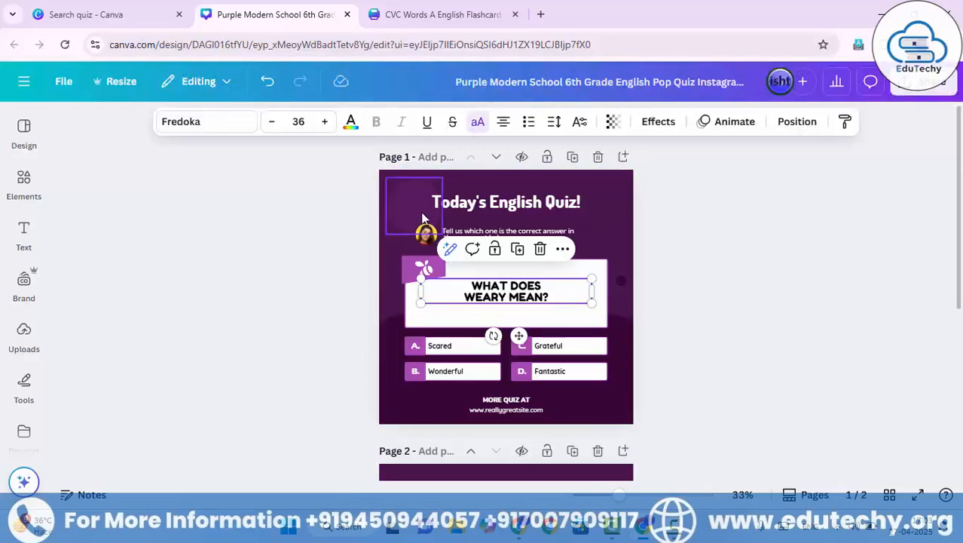
{"action": "scroll", "coordinate": [583, 366], "scroll_direction": "down", "scroll_amount": 4}
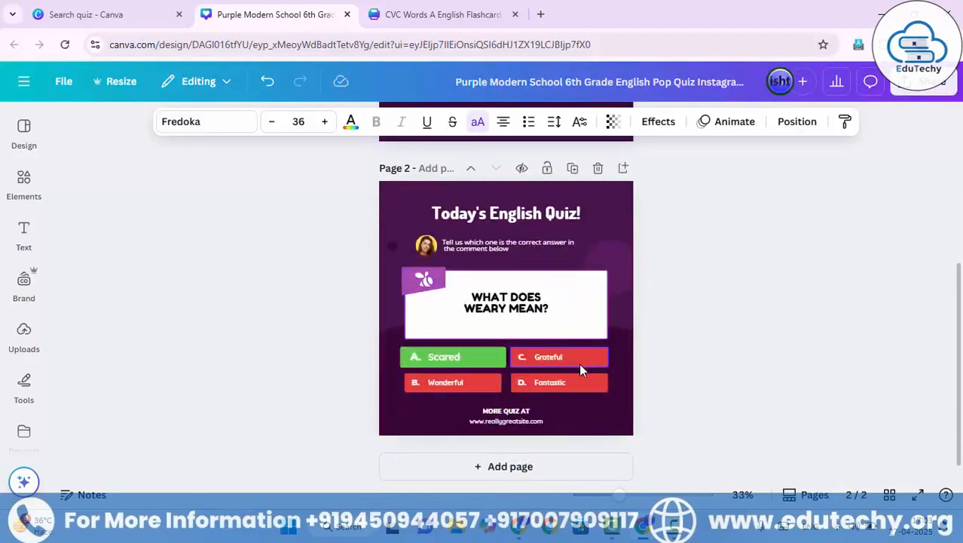
{"action": "scroll", "coordinate": [704, 338], "scroll_direction": "up", "scroll_amount": 5}
{"action": "scroll", "coordinate": [705, 340], "scroll_direction": "down", "scroll_amount": 2}
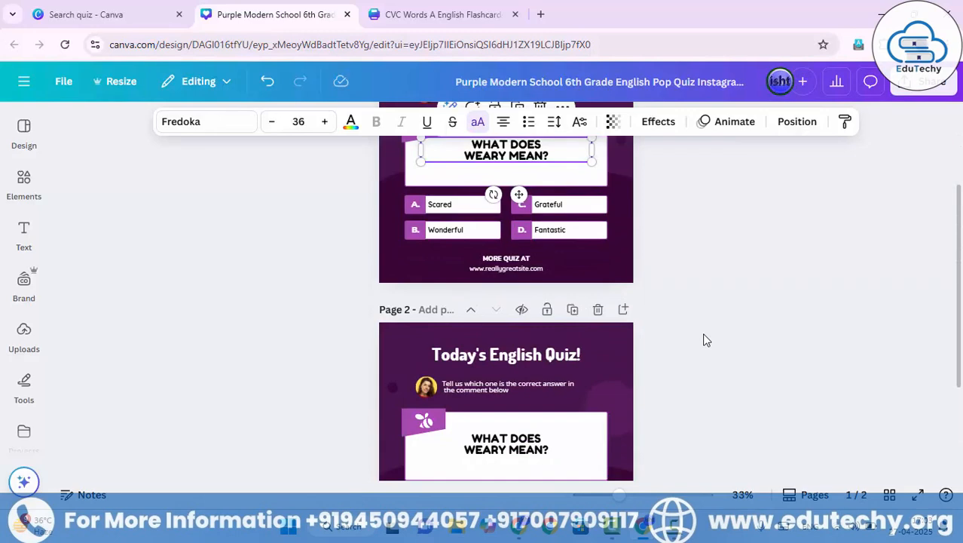